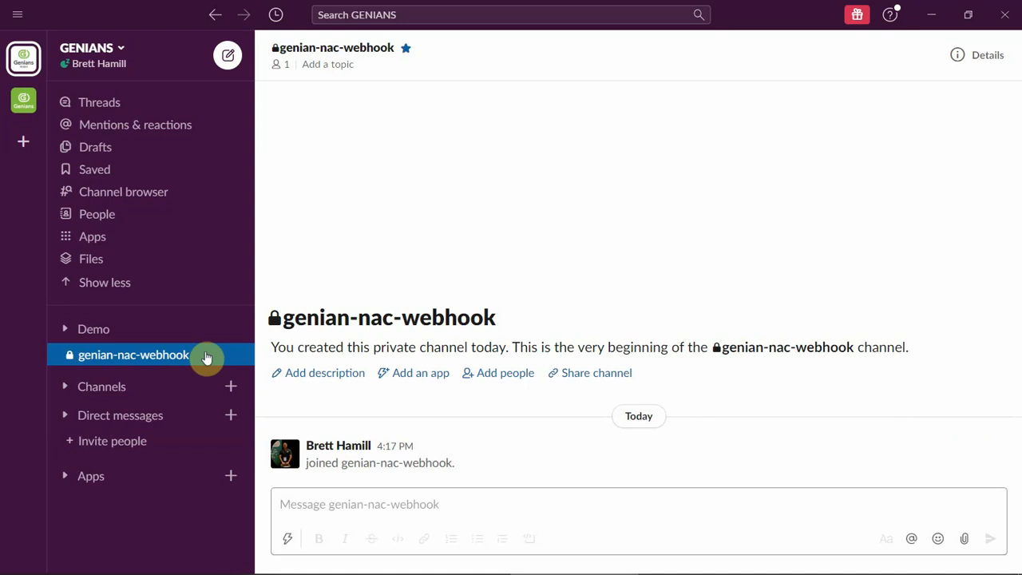
# Step: On the Slack API site, create an app named genian-nac-webhook-test in the GENIANS development workspace
pyautogui.hotkey('alt', 'Tab')
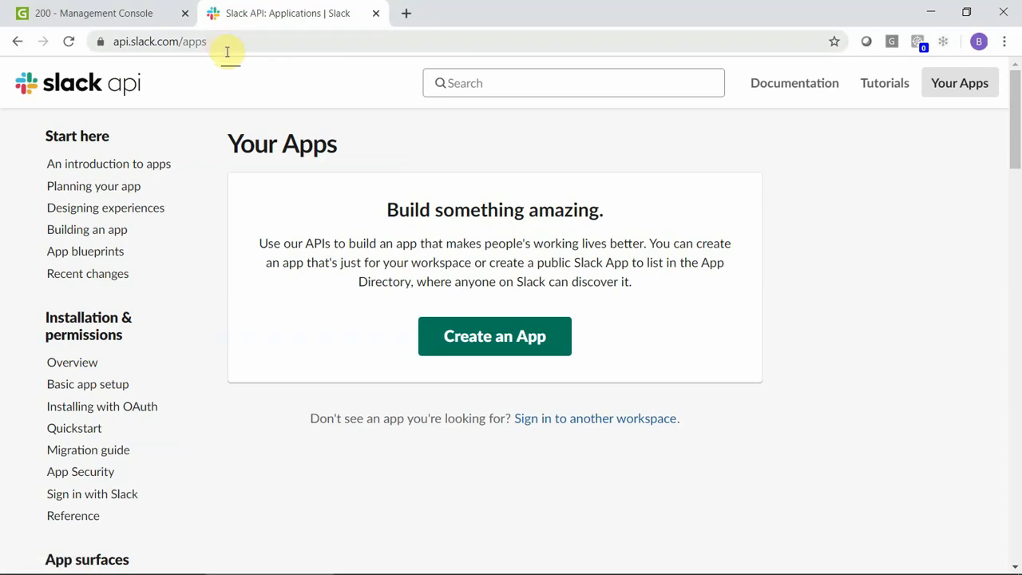
pyautogui.click(561, 339)
pyautogui.click(486, 212)
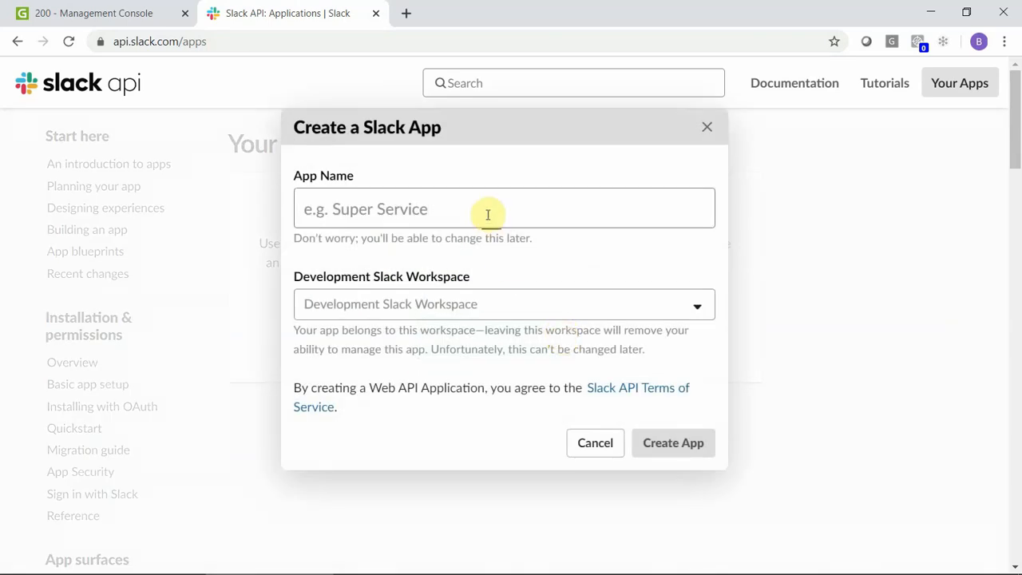
pyautogui.write('geni')
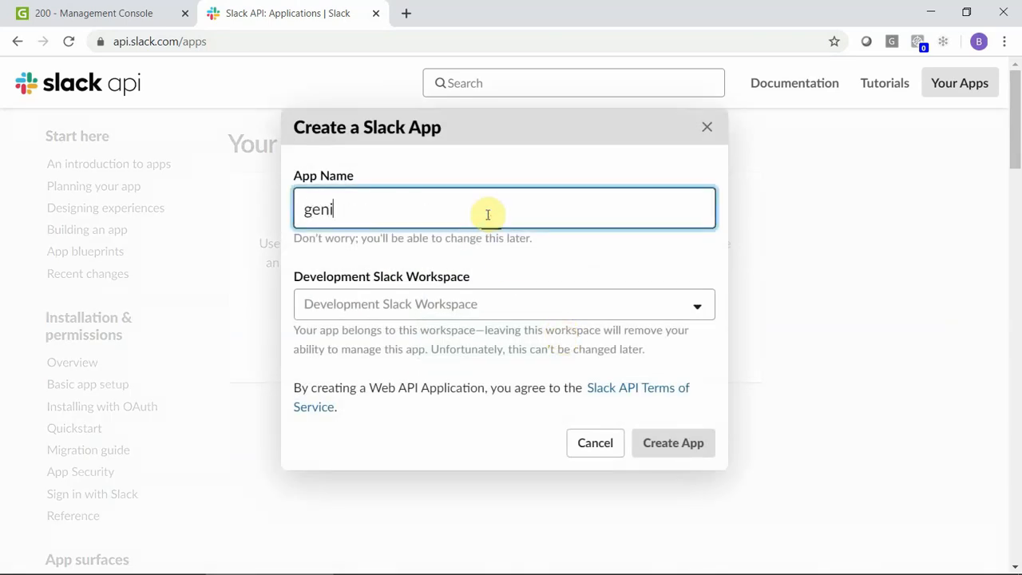
pyautogui.write('an-nac-webhook')
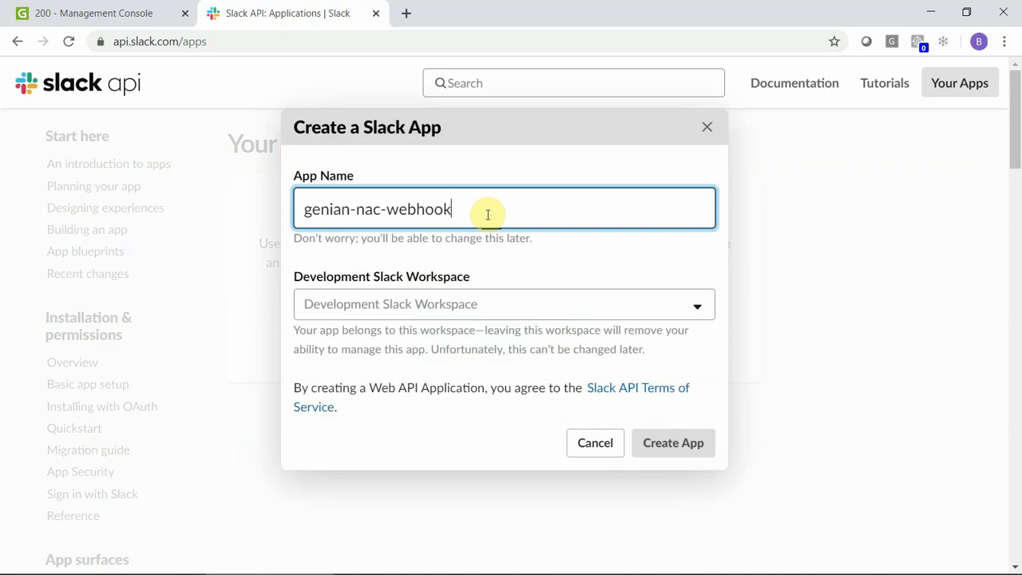
pyautogui.write('-test')
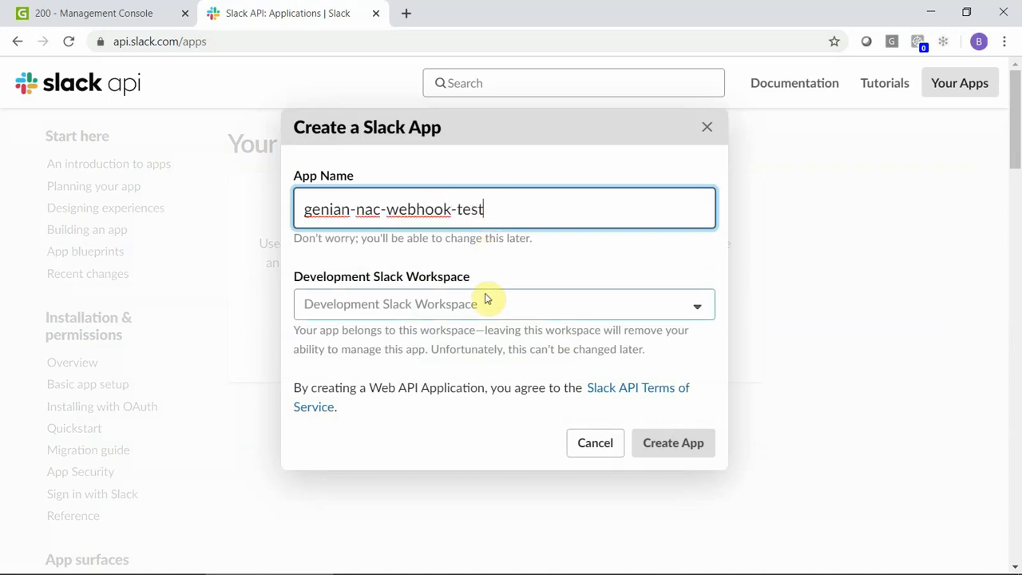
pyautogui.click(485, 301)
pyautogui.click(490, 340)
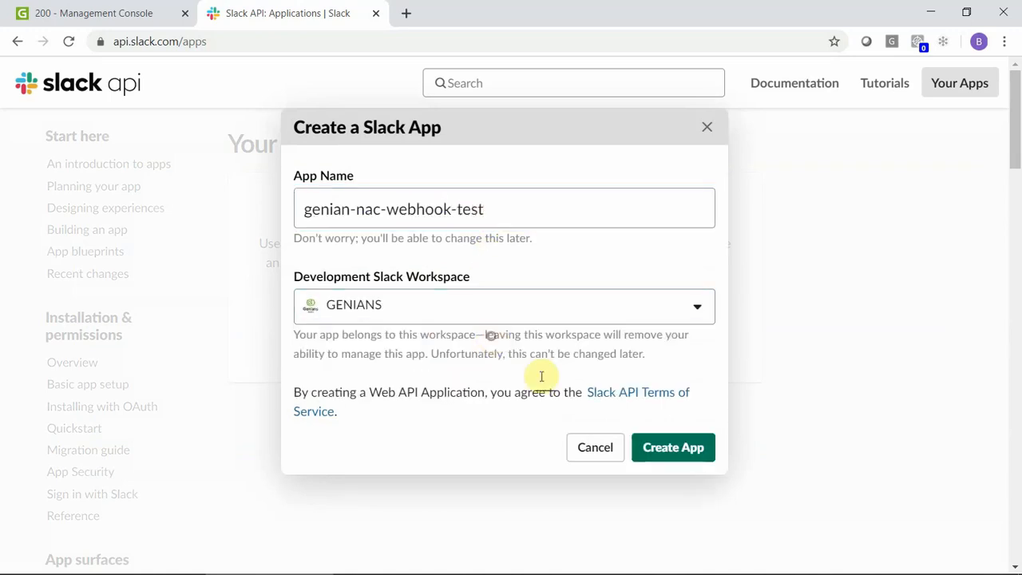
pyautogui.click(685, 450)
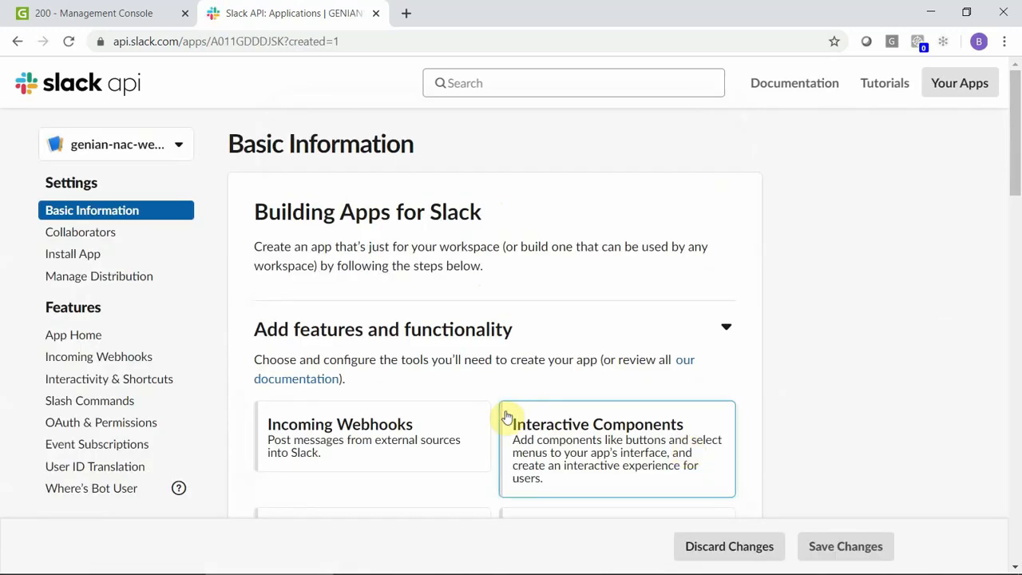
# Step: Activate incoming webhooks for the app and add a new workspace webhook allowed to post to the genian-nac-webhook channel
pyautogui.click(465, 430)
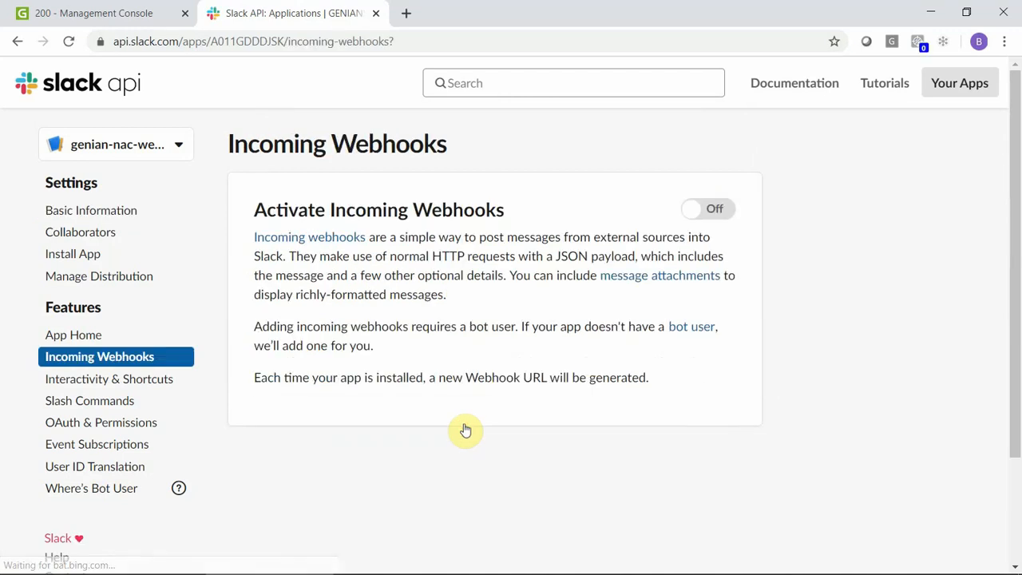
pyautogui.click(721, 214)
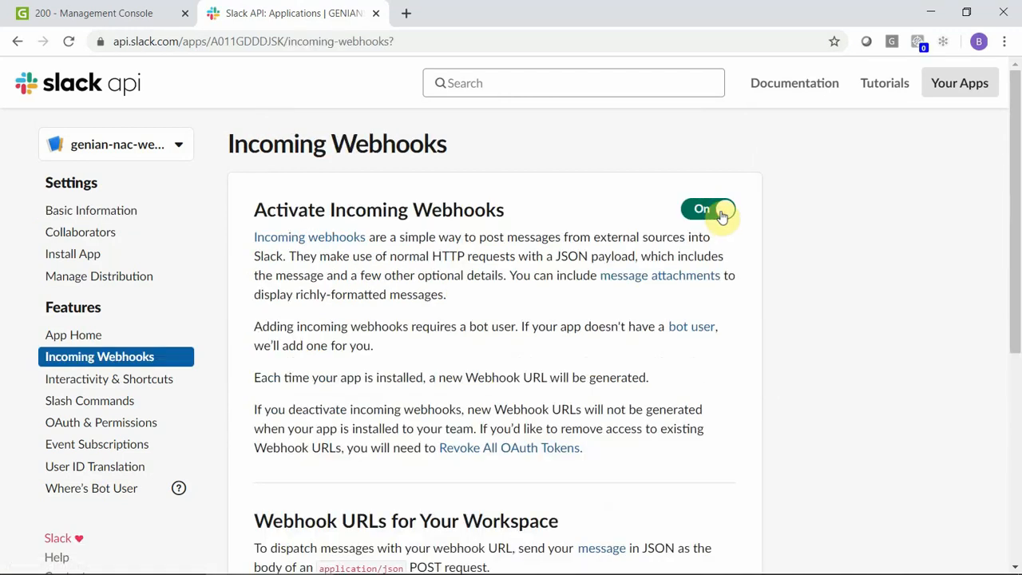
pyautogui.moveTo(1014, 255); pyautogui.dragTo(1015, 450)
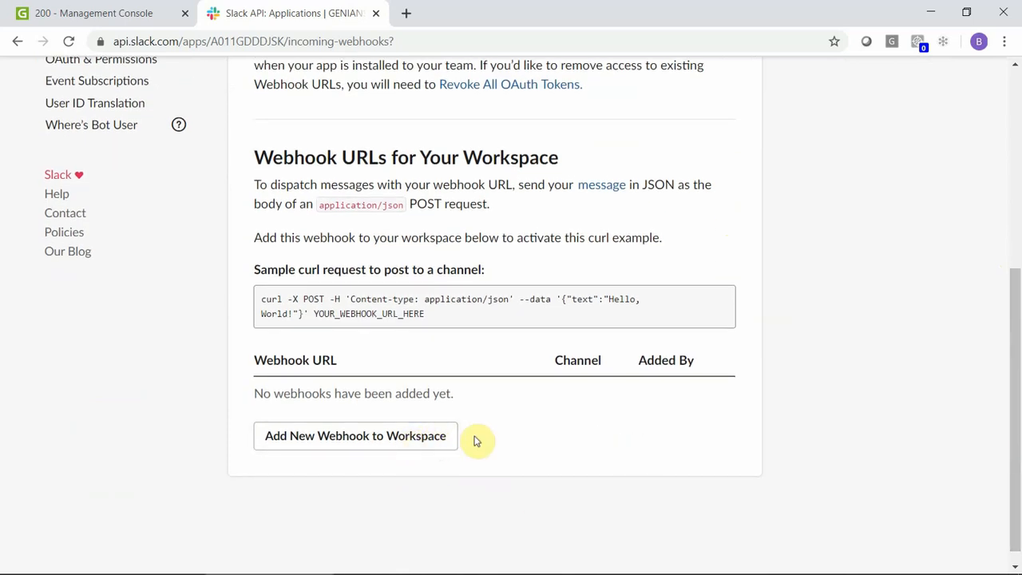
pyautogui.click(419, 437)
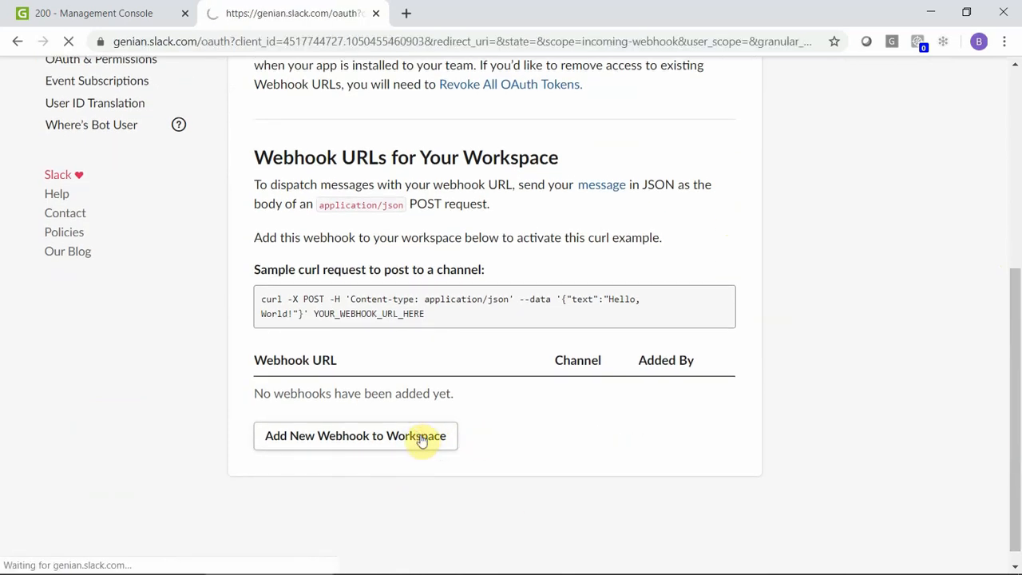
pyautogui.click(427, 436)
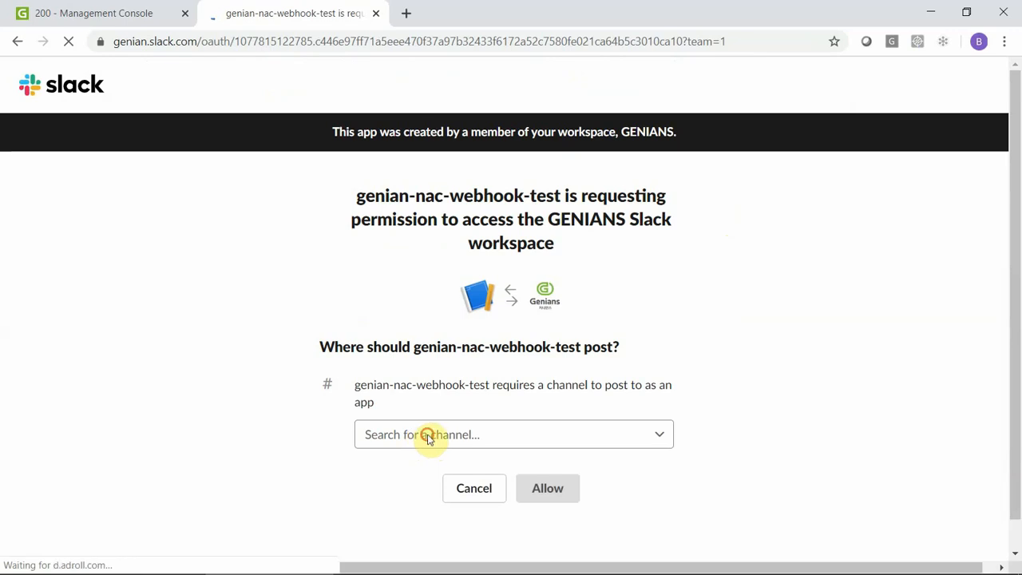
pyautogui.write('web')
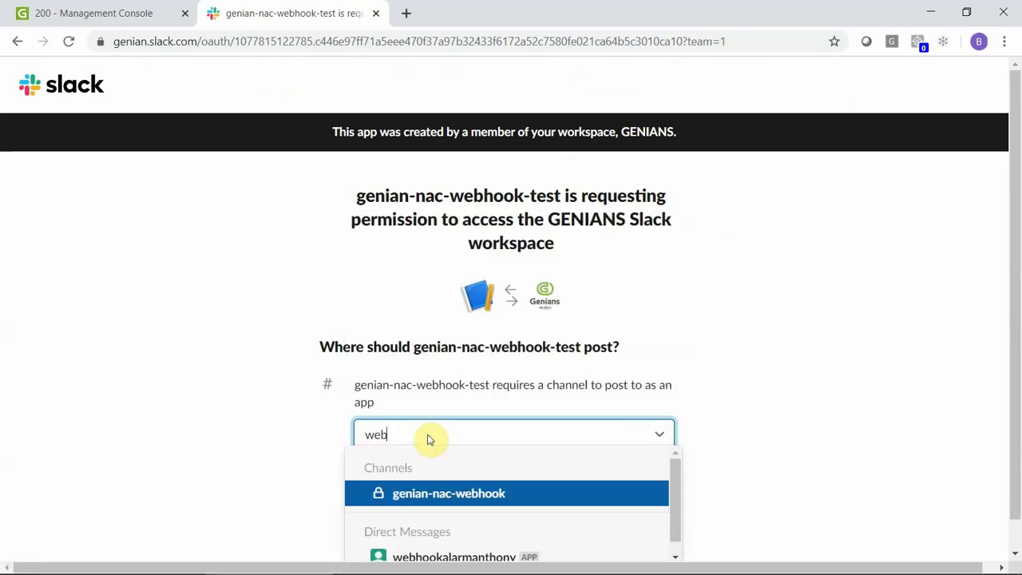
pyautogui.click(443, 492)
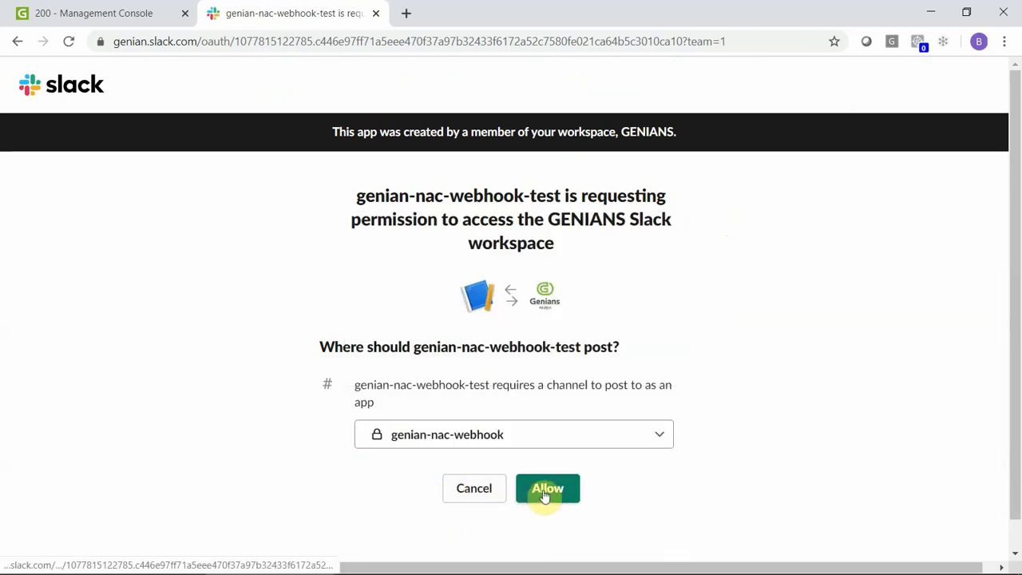
pyautogui.click(546, 493)
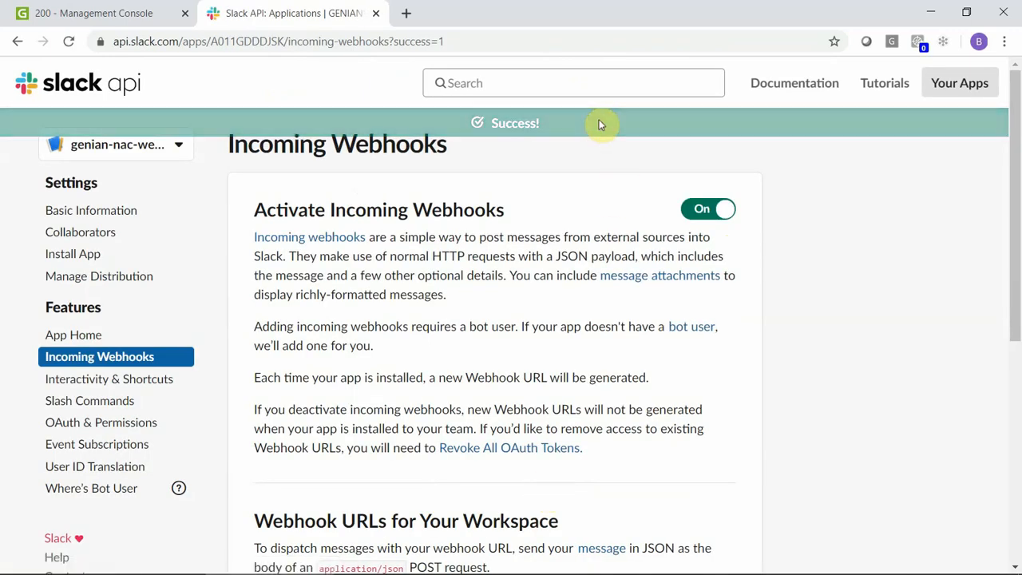
# Step: Check the genian-nac-webhook channel in Slack for the new integration, and return to the Genian NAC console
pyautogui.hotkey('alt', 'Tab')
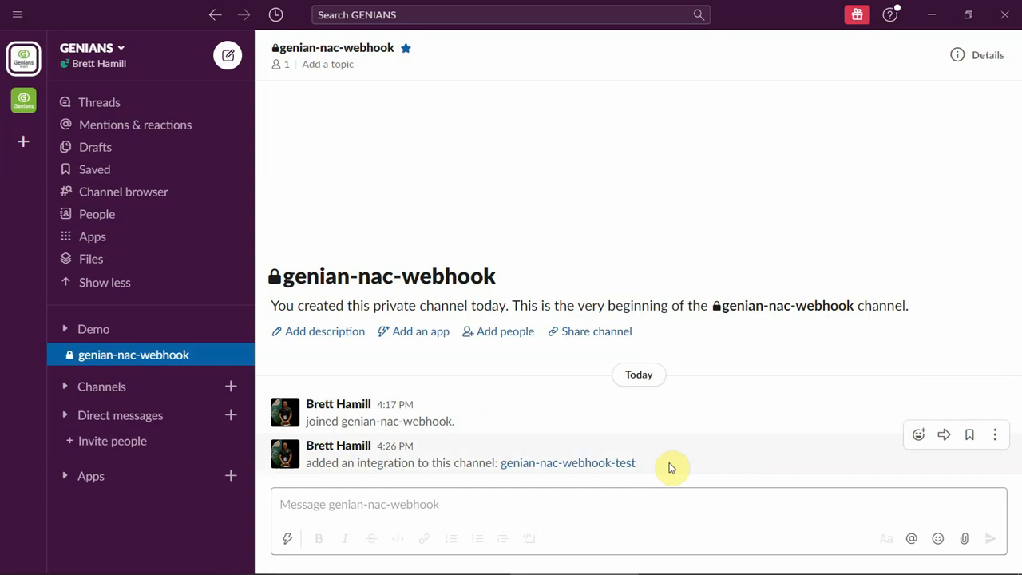
pyautogui.hotkey('alt', 'Tab')
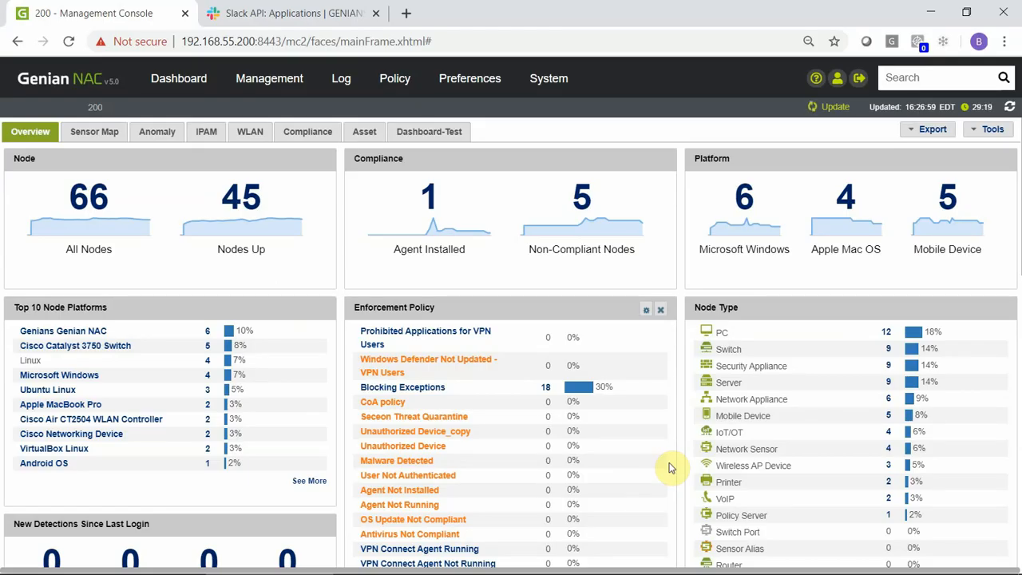
# Step: Review the New Device Detected log filter, and open the System Logins log filter for editing at its webhook settings
pyautogui.click(338, 79)
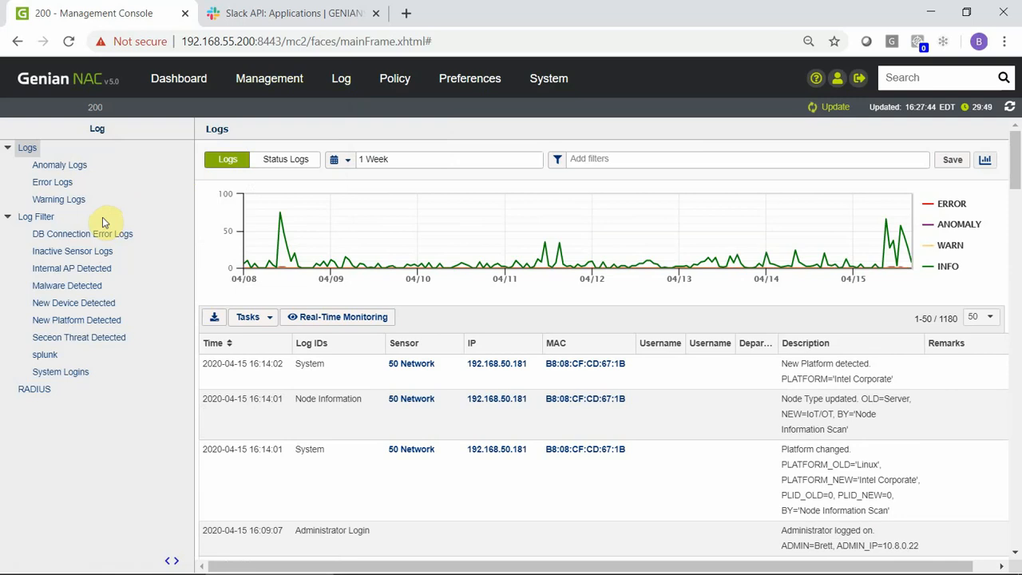
pyautogui.click(76, 302)
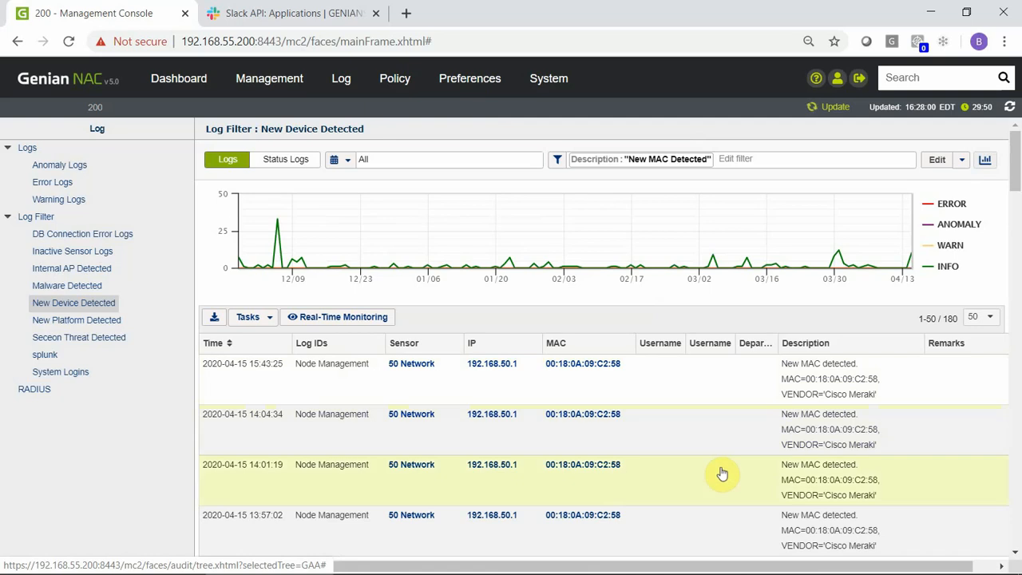
pyautogui.click(78, 372)
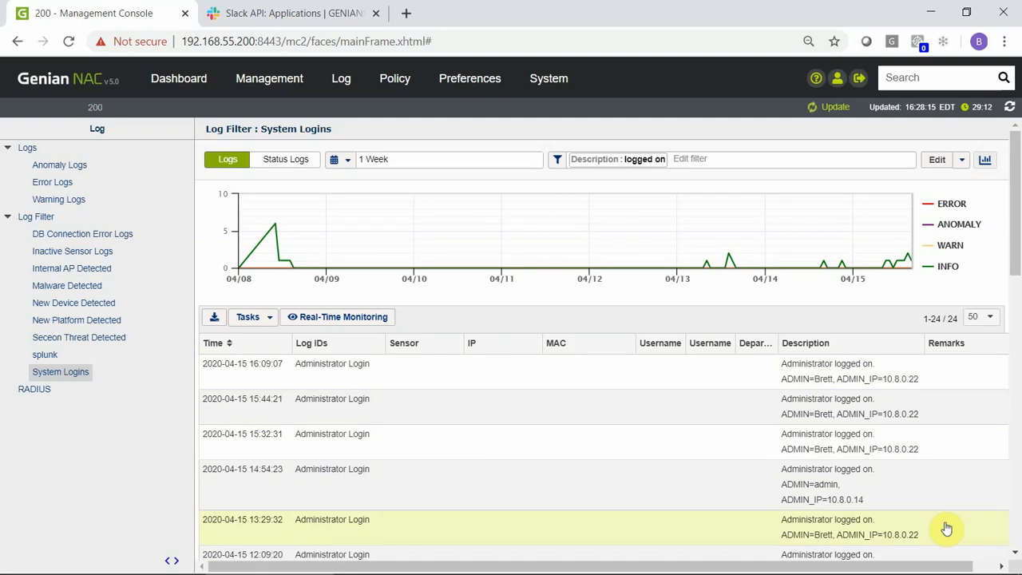
pyautogui.click(937, 160)
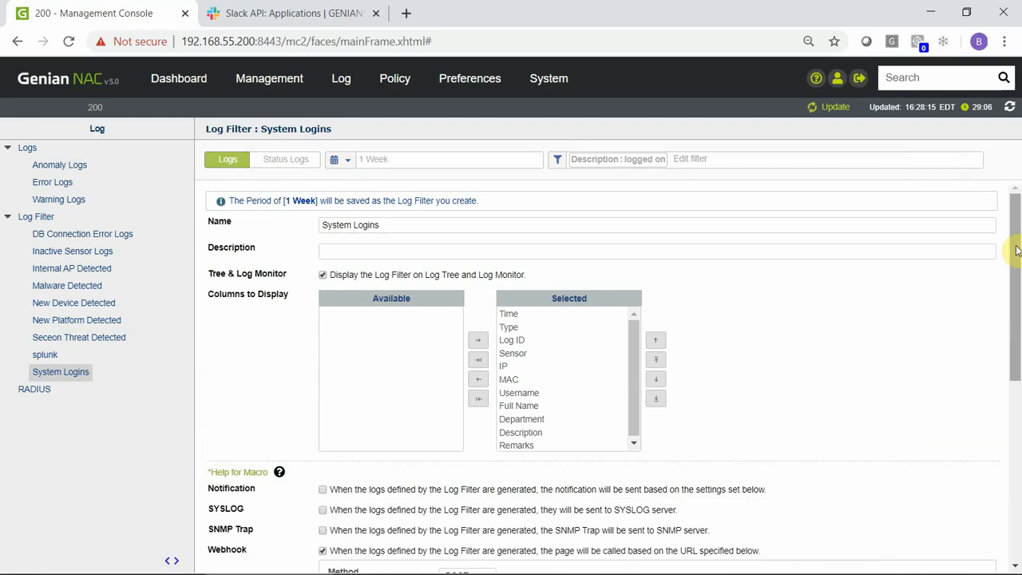
pyautogui.moveTo(1016, 250); pyautogui.dragTo(1012, 419)
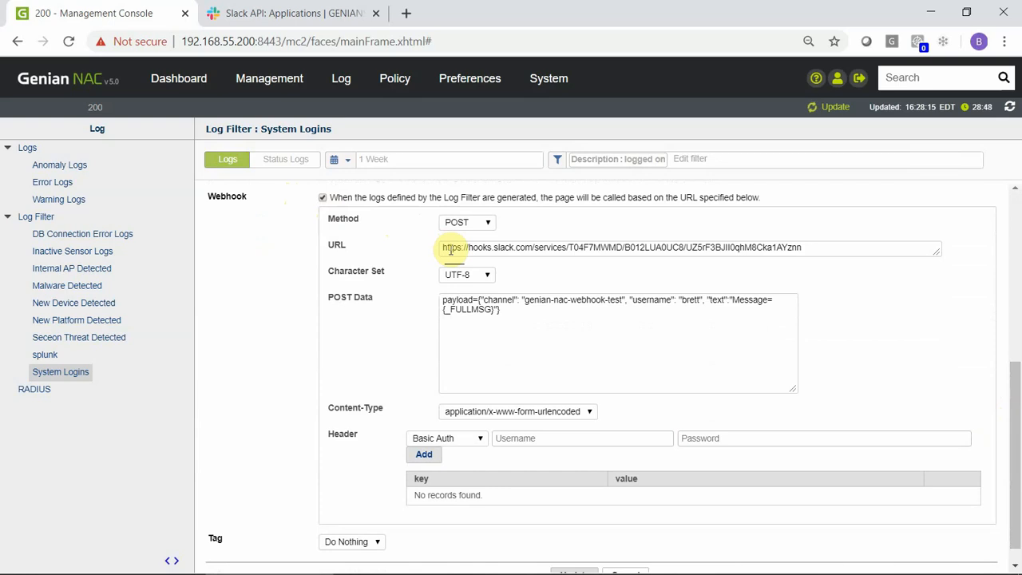
# Step: Copy the webhook URL for the genian-nac-webhook channel from the Slack app's Incoming Webhooks page
pyautogui.click(312, 17)
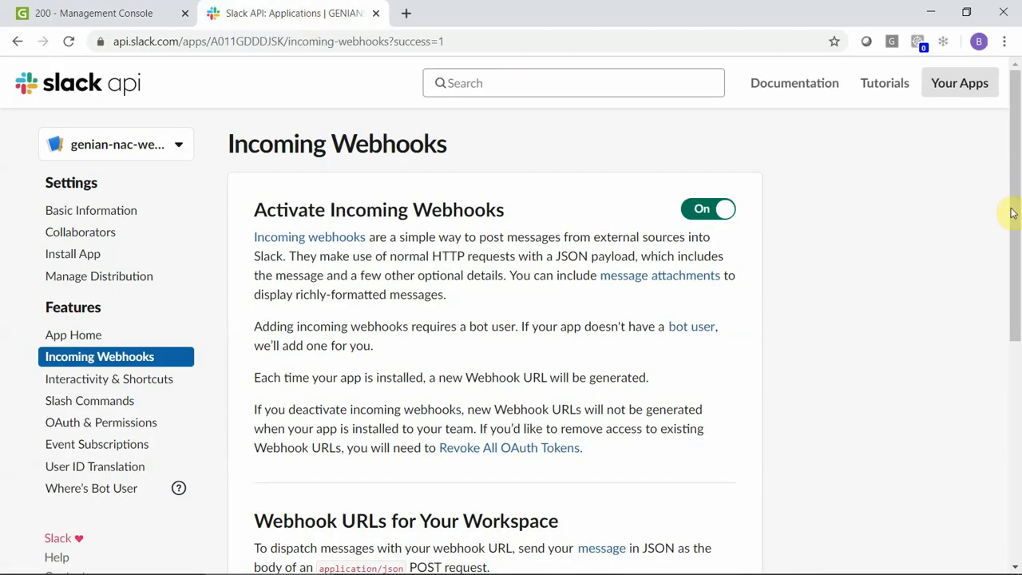
pyautogui.moveTo(1012, 211); pyautogui.dragTo(1013, 422)
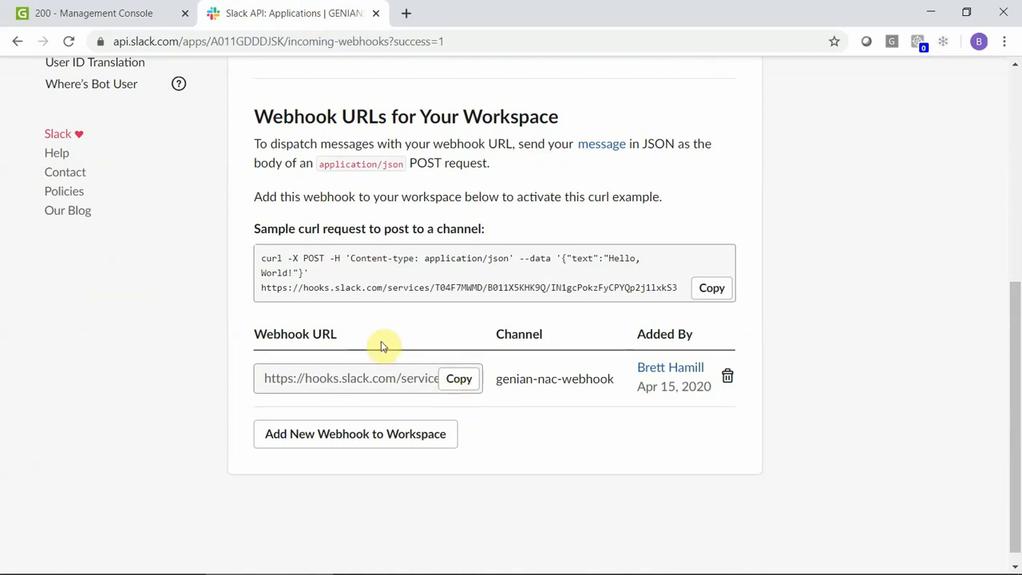
pyautogui.click(461, 380)
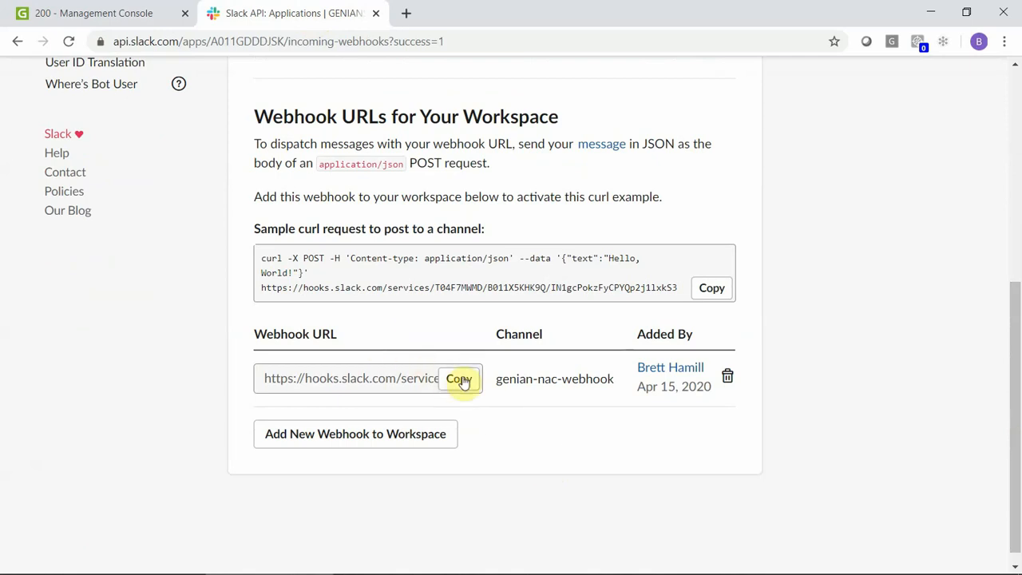
pyautogui.hotkey('alt', 'Tab')
pyautogui.hotkey('alt', 'Tab')
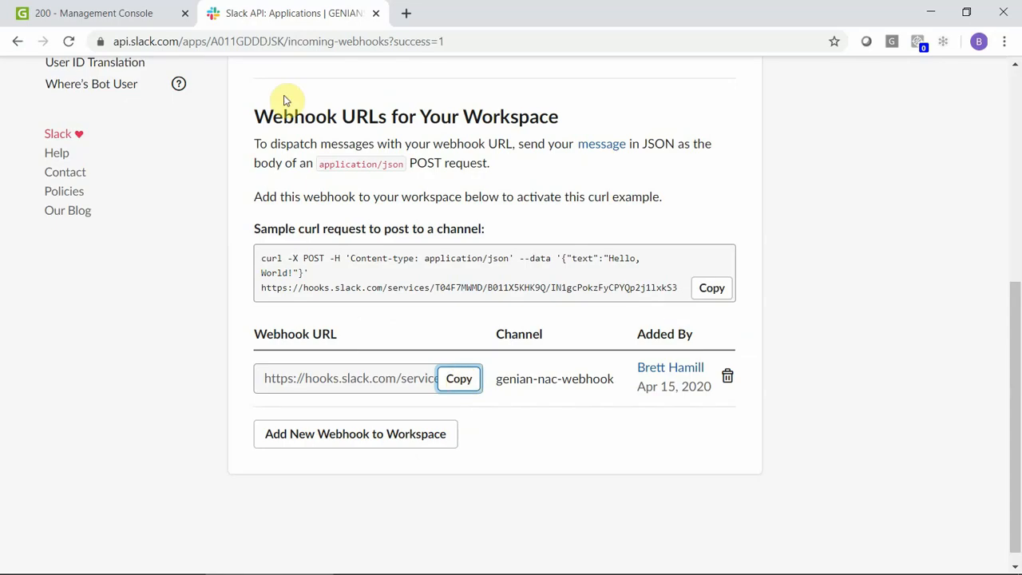
# Step: Replace the webhook URL of the System Logins log filter in Genian NAC with the copied Slack URL and save the filter
pyautogui.click(132, 14)
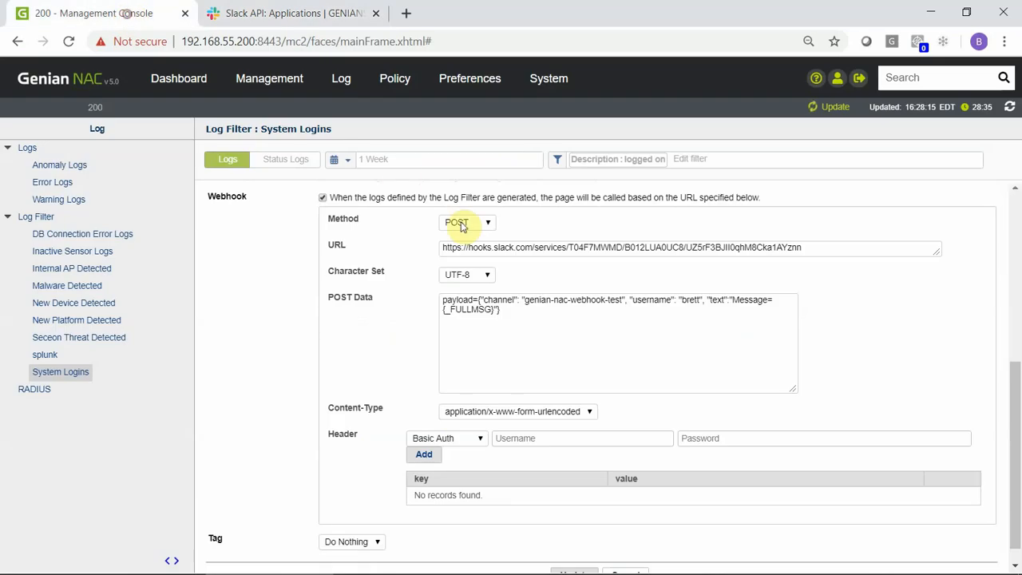
pyautogui.tripleClick(545, 248)
pyautogui.hotkey('ctrl', 'v')
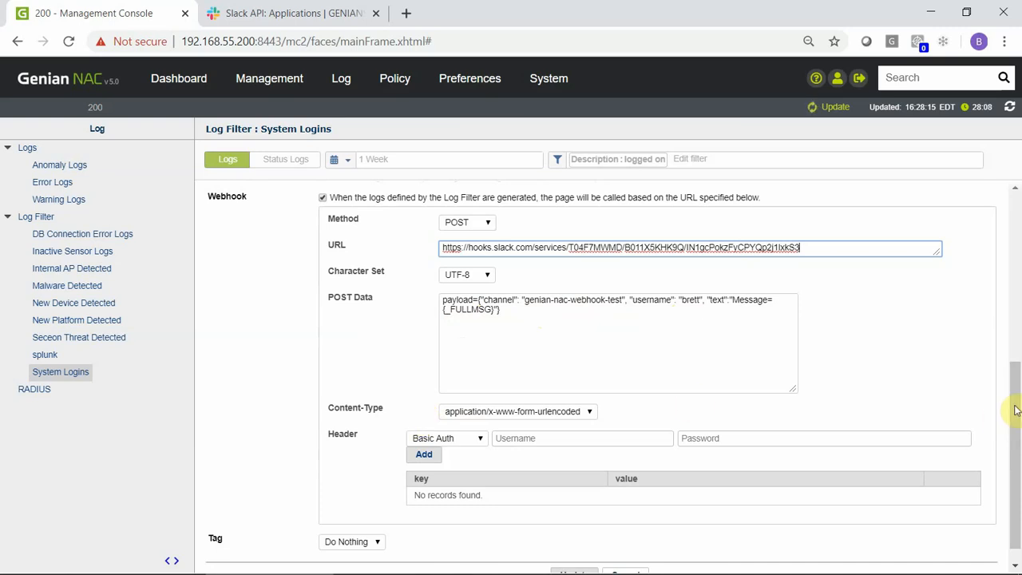
pyautogui.moveTo(1014, 410); pyautogui.dragTo(1014, 477)
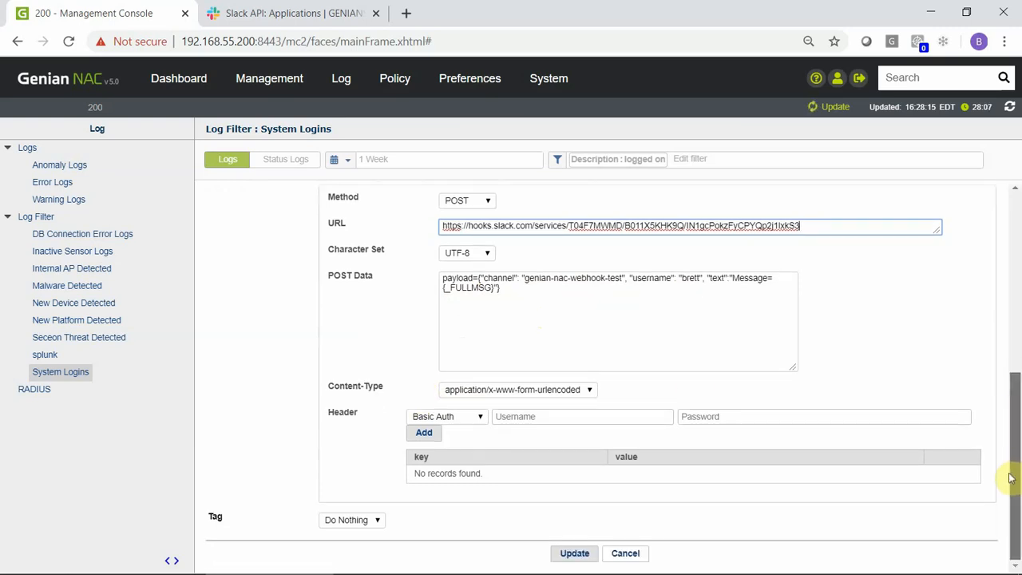
pyautogui.click(573, 552)
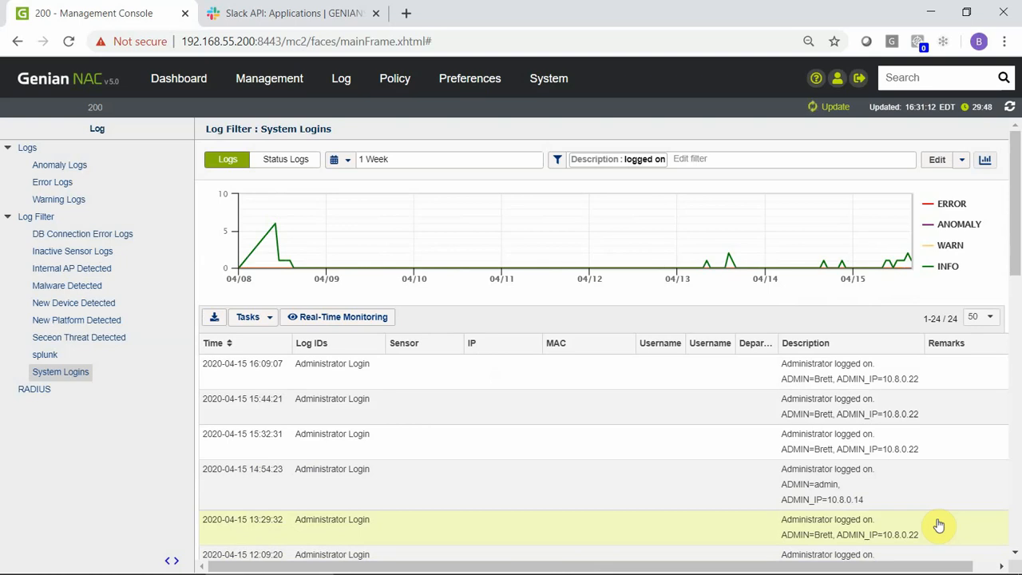
# Step: Replace the webhook URL of the New Device Detected log filter with the copied Slack URL and save the filter
pyautogui.click(85, 306)
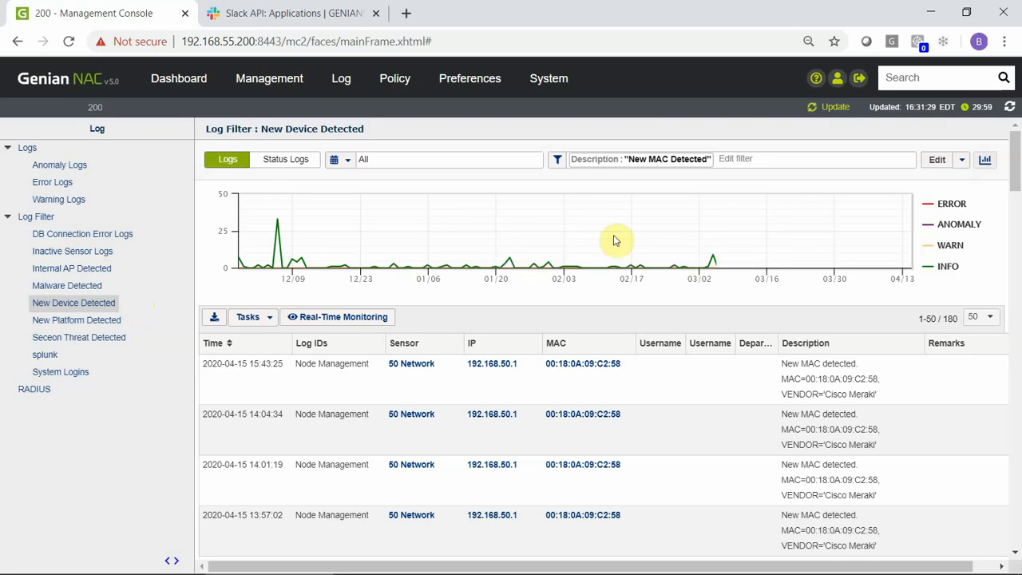
pyautogui.click(934, 160)
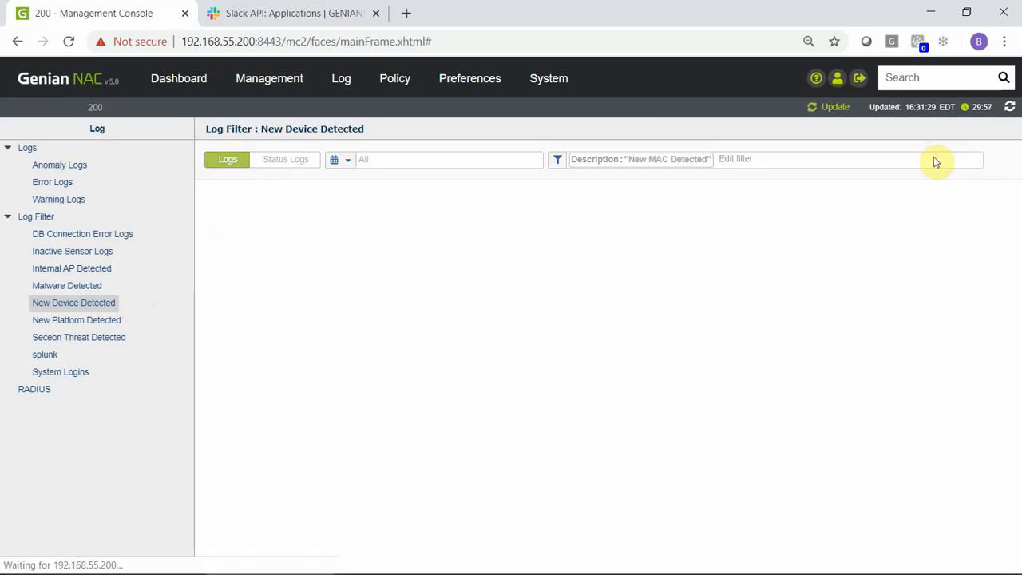
pyautogui.moveTo(1014, 226); pyautogui.dragTo(1006, 401)
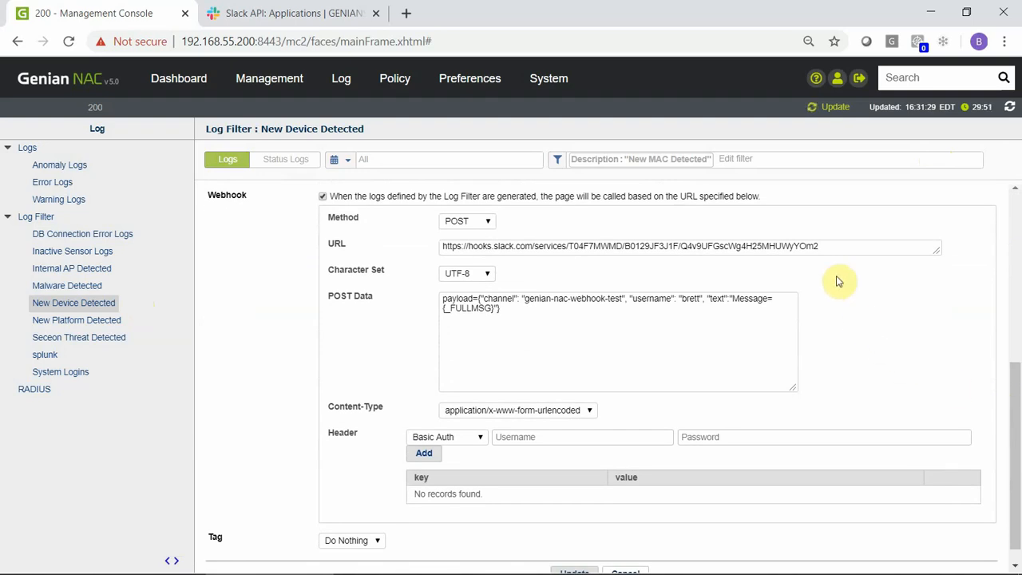
pyautogui.doubleClick(808, 245)
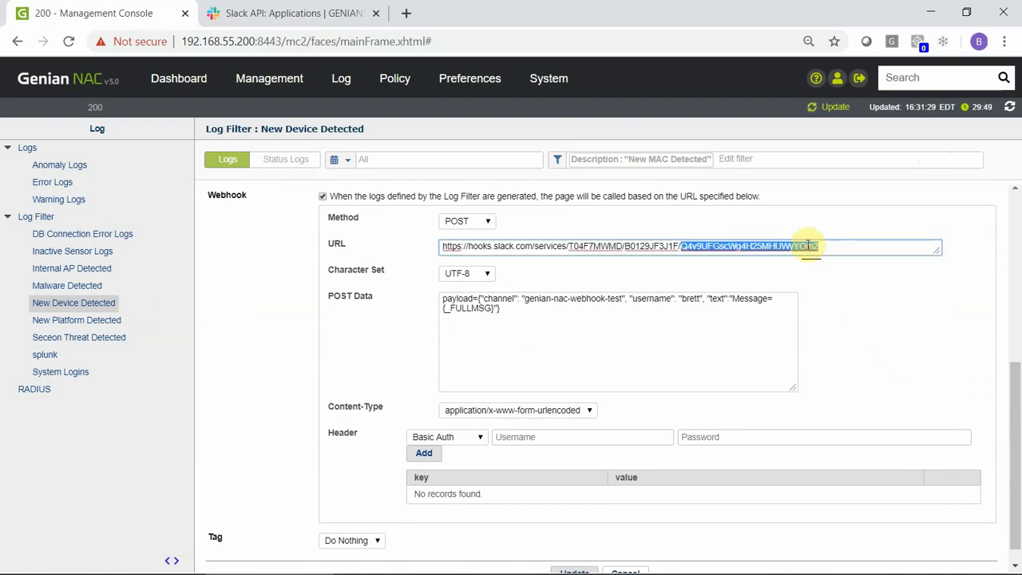
pyautogui.hotkey('ctrl', 'a')
pyautogui.hotkey('ctrl', 'v')
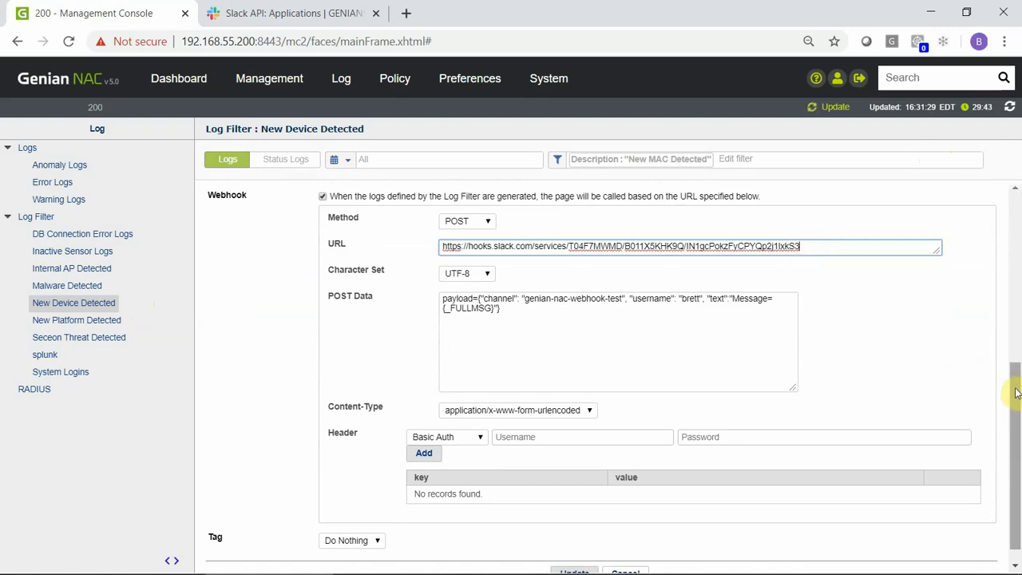
pyautogui.moveTo(1016, 391); pyautogui.dragTo(1004, 479)
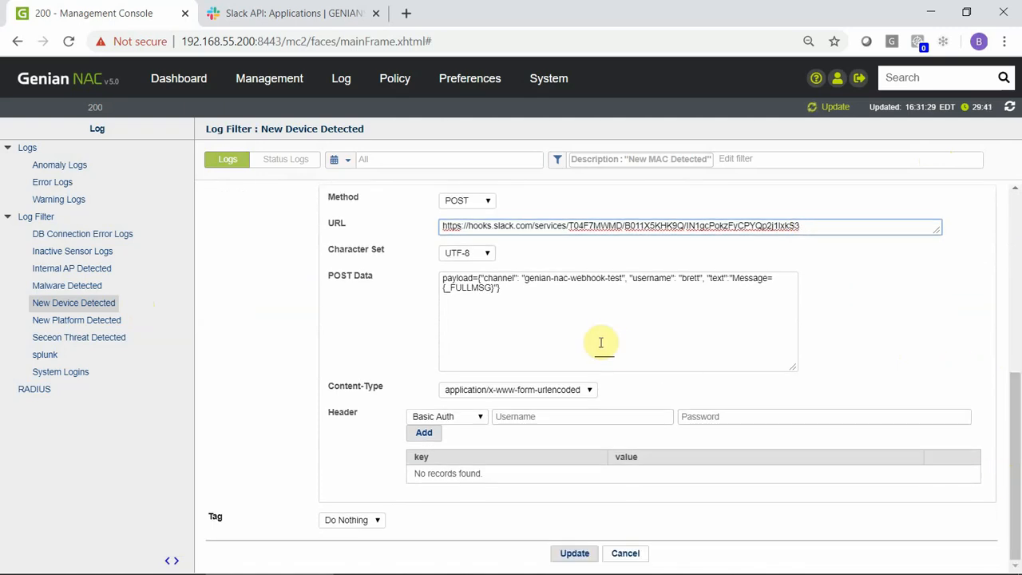
pyautogui.click(572, 554)
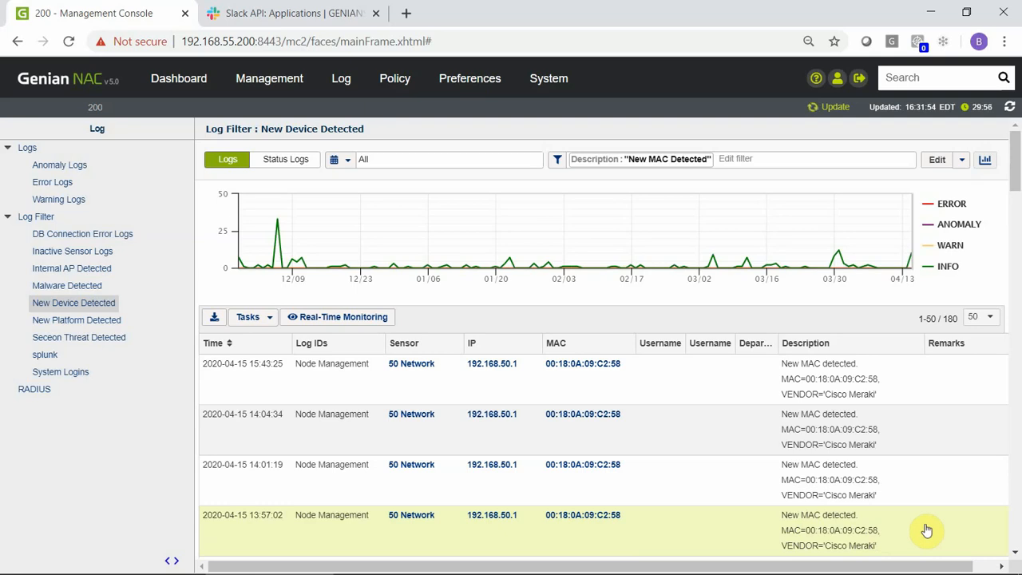
# Step: Open the System Logins log filter, log out of the console, and log back in with the administrator's username and password
pyautogui.click(70, 375)
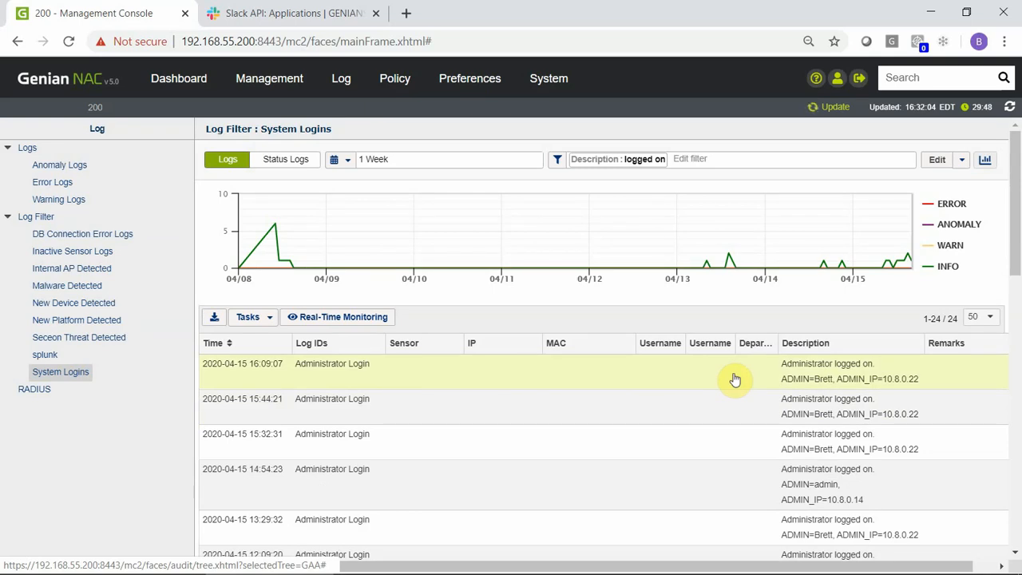
pyautogui.click(859, 79)
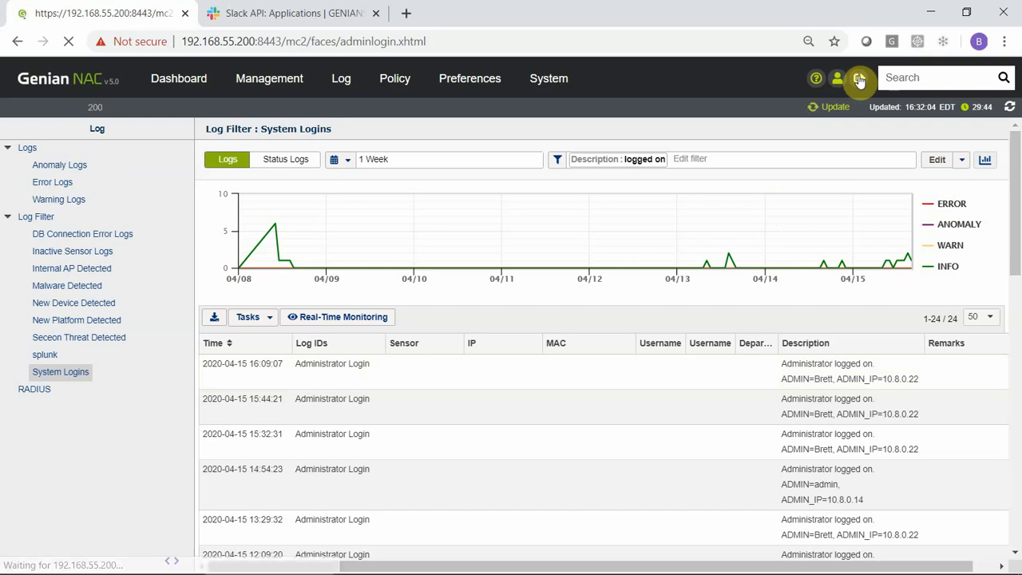
pyautogui.write('brett')
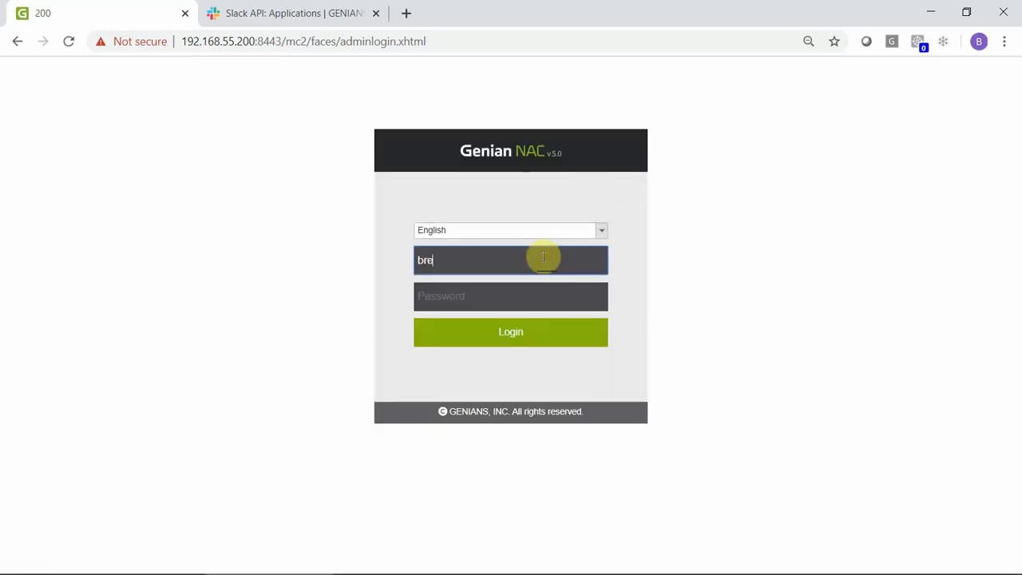
pyautogui.press('Tab')
pyautogui.write('********')
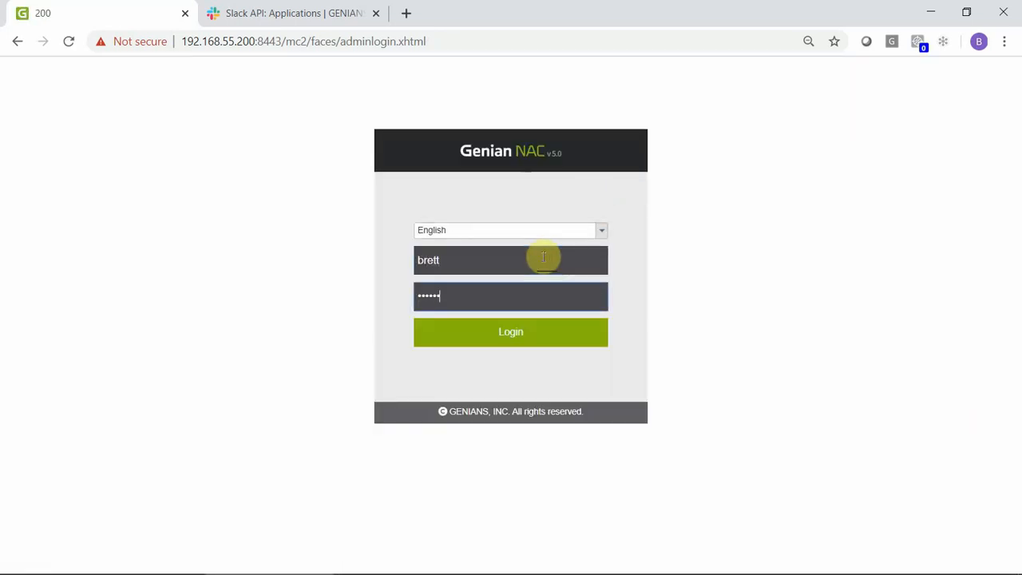
pyautogui.press('Return')
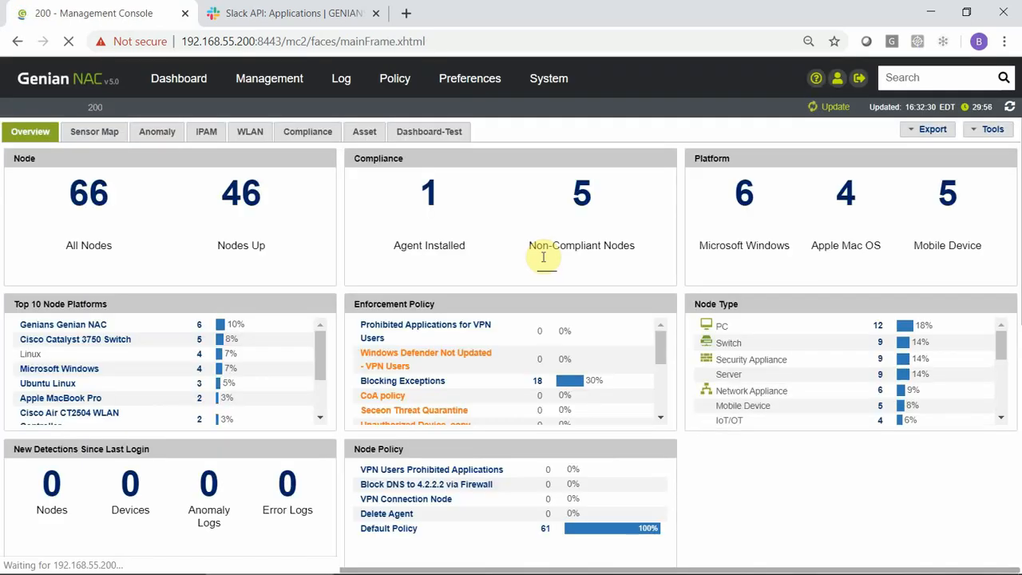
# Step: Check the genian-nac-webhook channel in Slack for the login alert, and open the New Device Detected log filter back in Genian NAC
pyautogui.hotkey('alt', 'Tab')
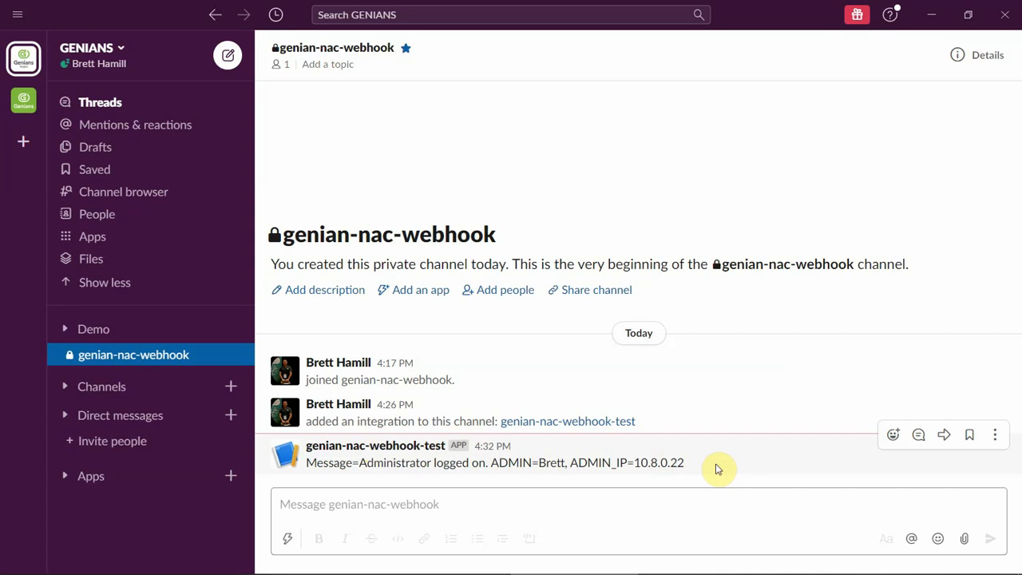
pyautogui.hotkey('alt', 'Tab')
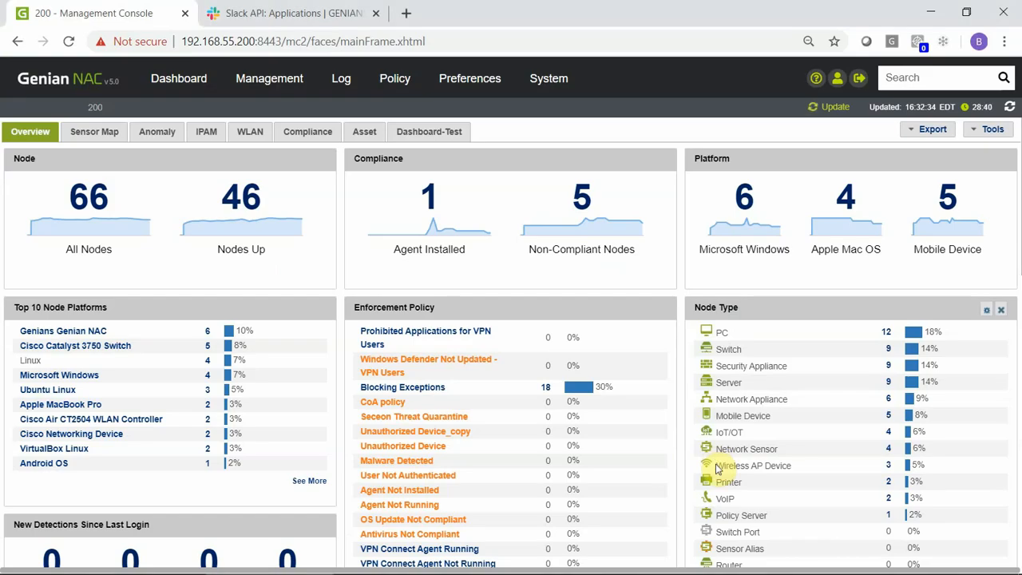
pyautogui.click(340, 80)
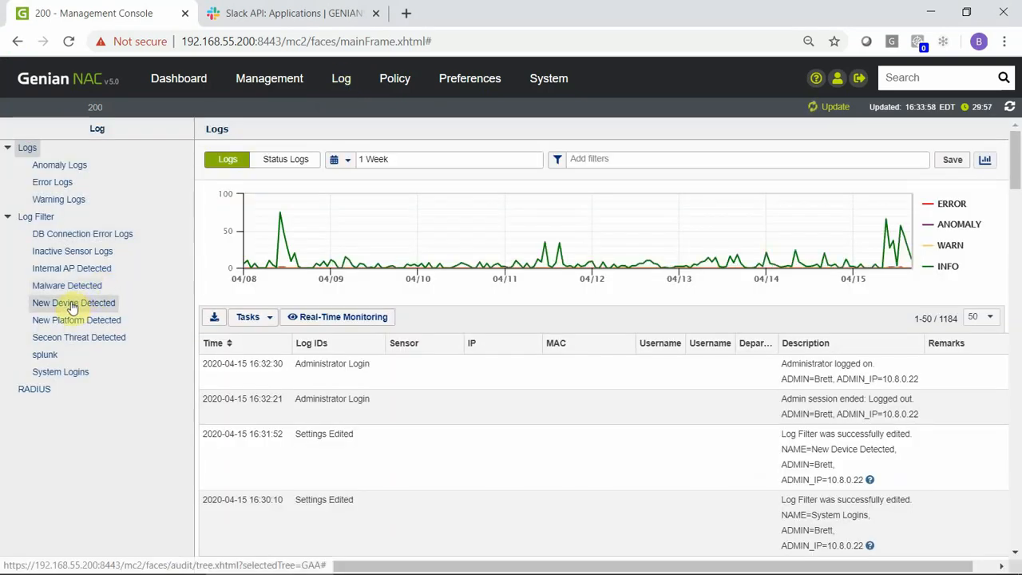
pyautogui.click(72, 305)
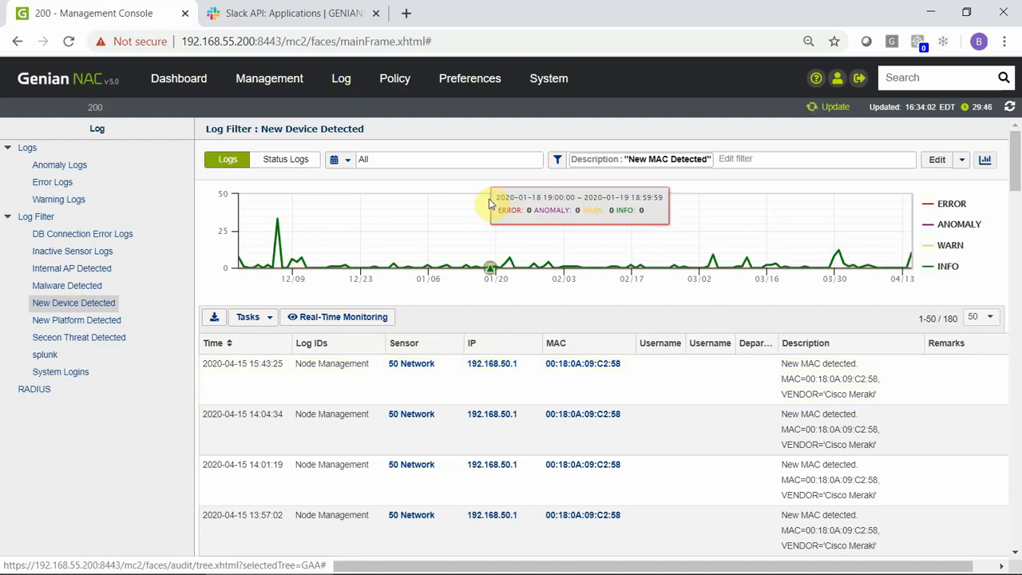
# Step: Remove the 192.168.50.1 node of the 50 Network sensor from the managed nodes
pyautogui.click(269, 80)
pyautogui.click(250, 113)
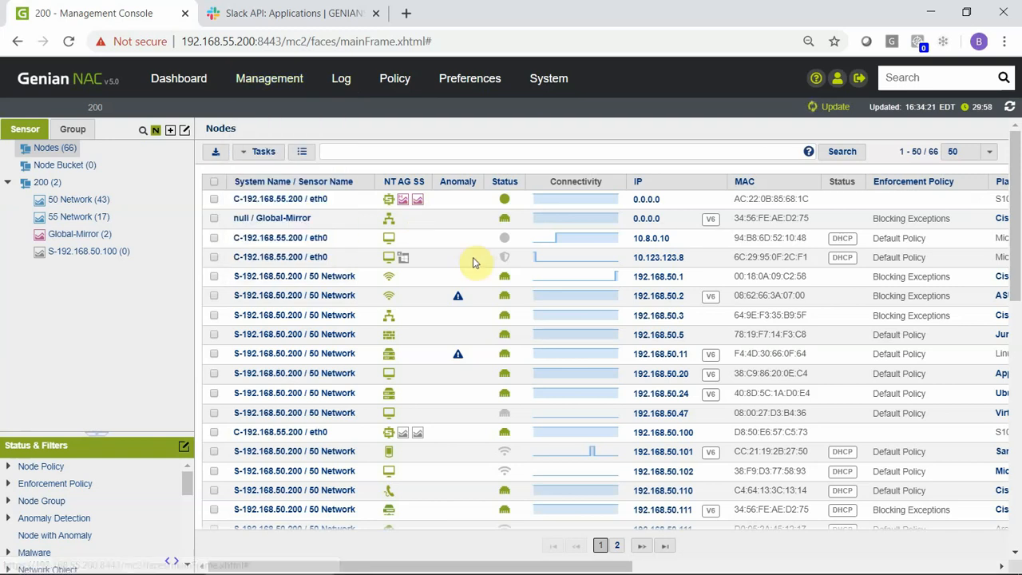
pyautogui.click(214, 276)
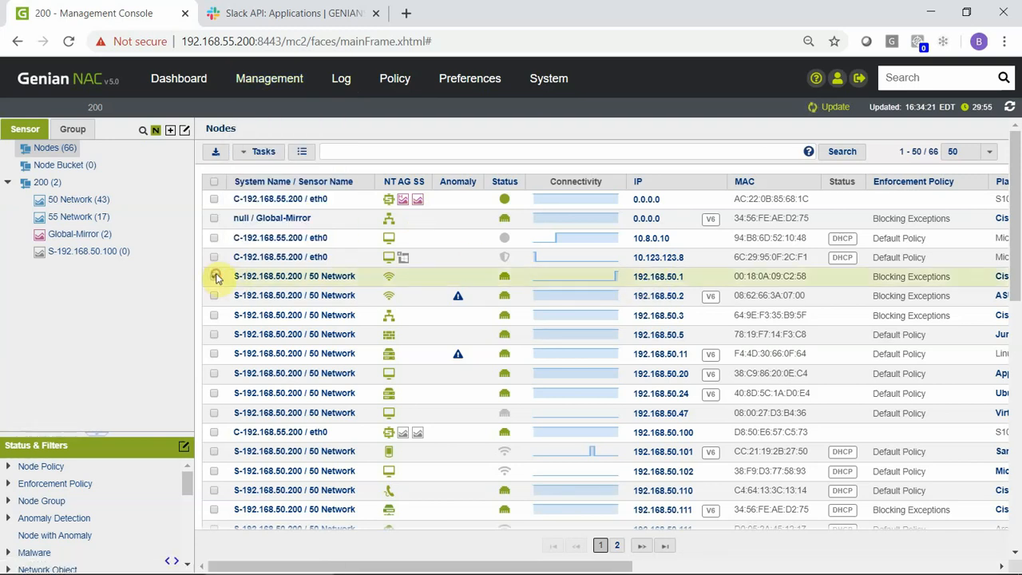
pyautogui.click(268, 152)
pyautogui.moveTo(304, 201)
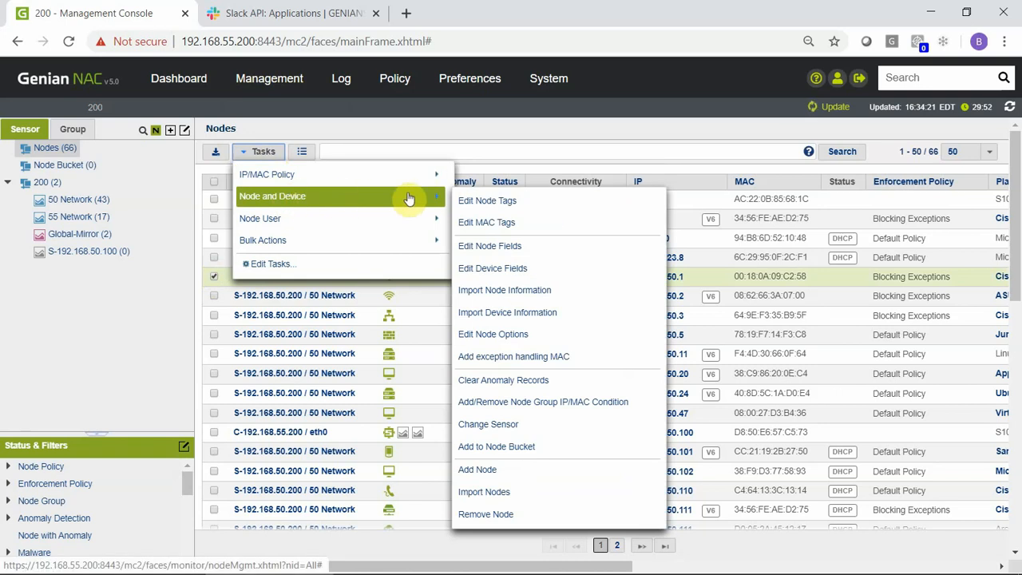
pyautogui.click(511, 514)
pyautogui.click(588, 151)
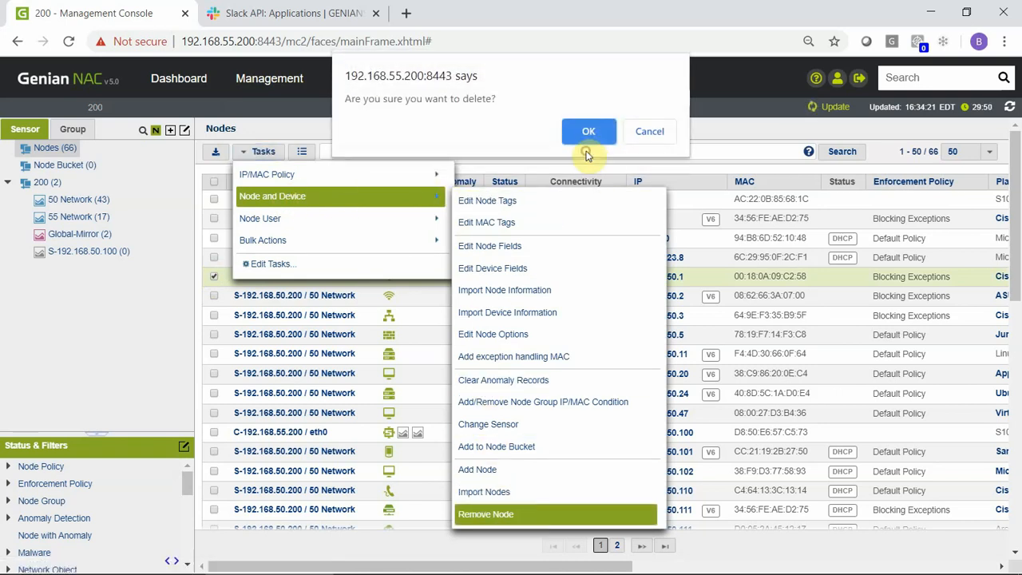
pyautogui.click(589, 131)
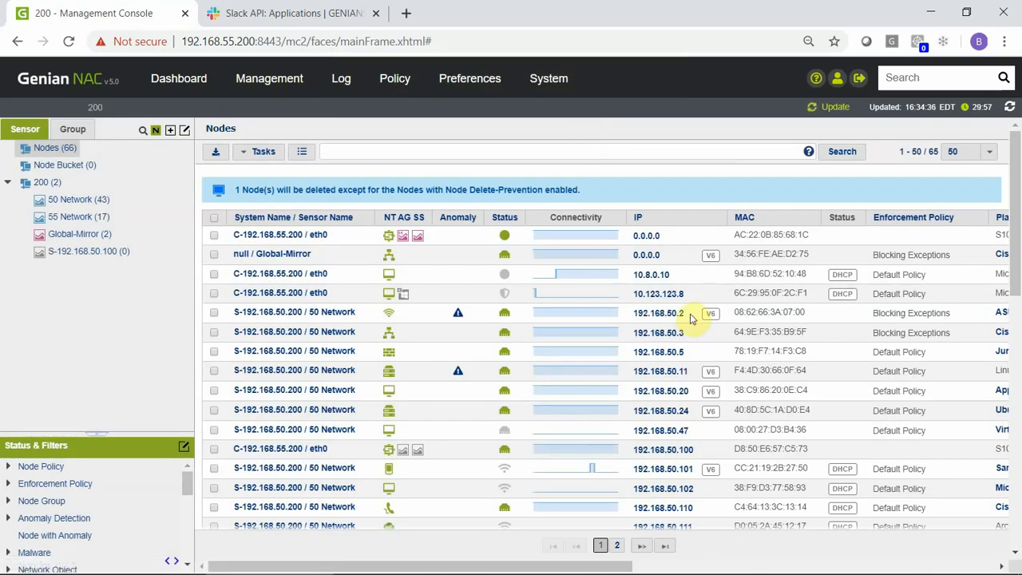
# Step: Refresh the node list, check the genian-nac-webhook channel in Slack for the new device alert, and return to Genian NAC
pyautogui.click(1010, 108)
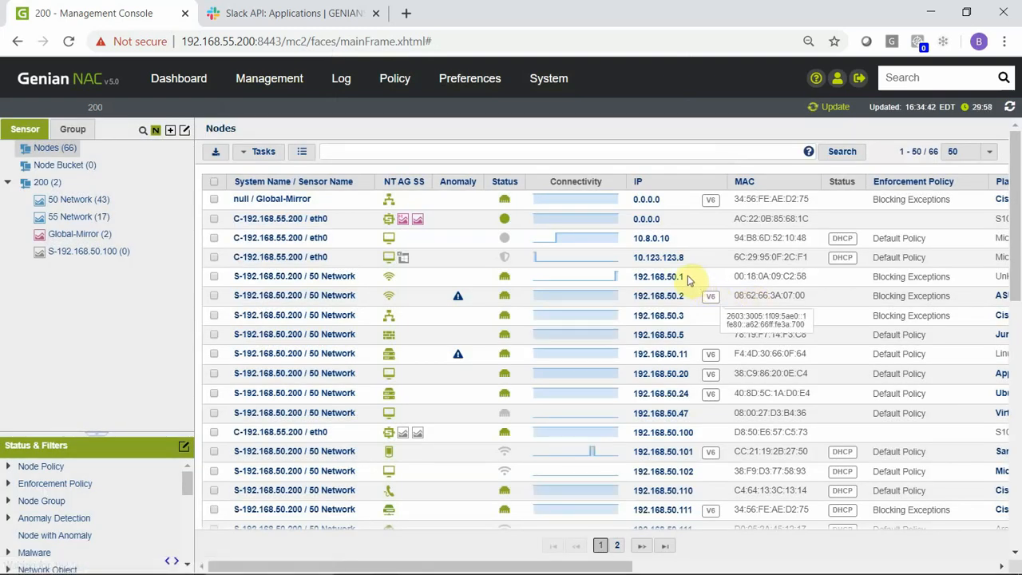
pyautogui.hotkey('alt', 'Tab')
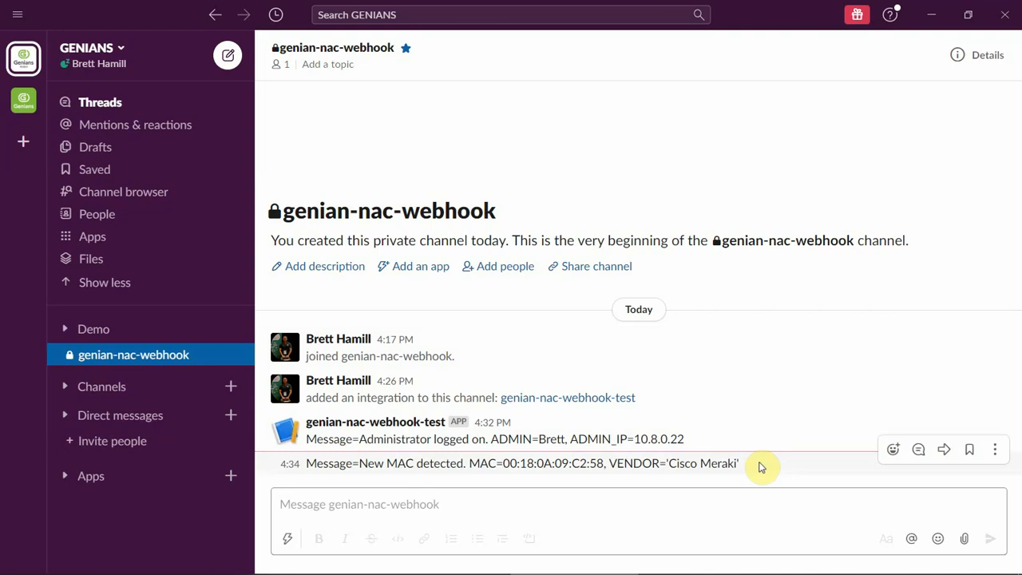
pyautogui.hotkey('alt', 'Tab')
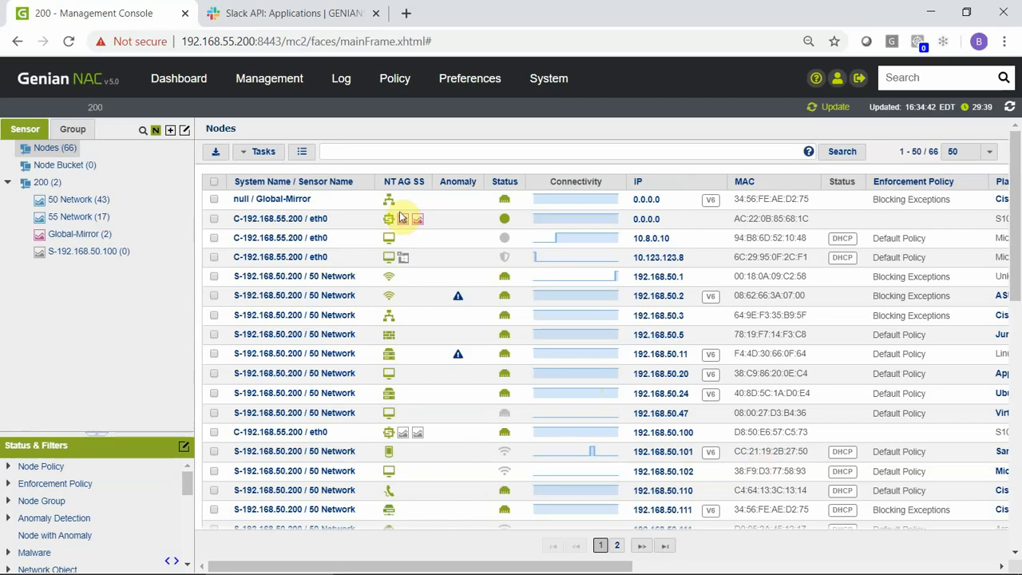
# Step: Review the Anomaly Logs, Warning Logs and New Platform Detected filters, and look through the complete log list
pyautogui.click(348, 90)
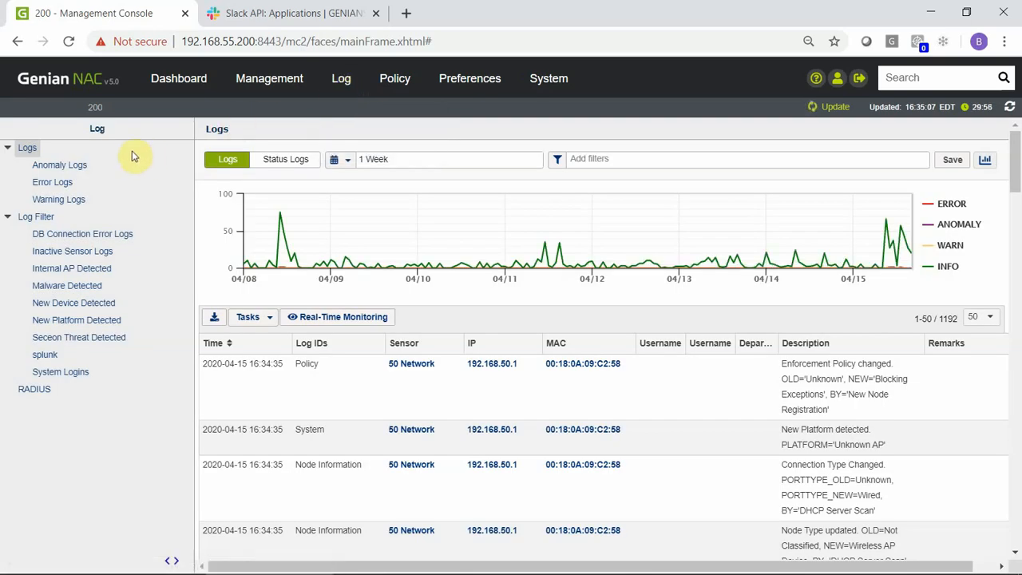
pyautogui.click(68, 168)
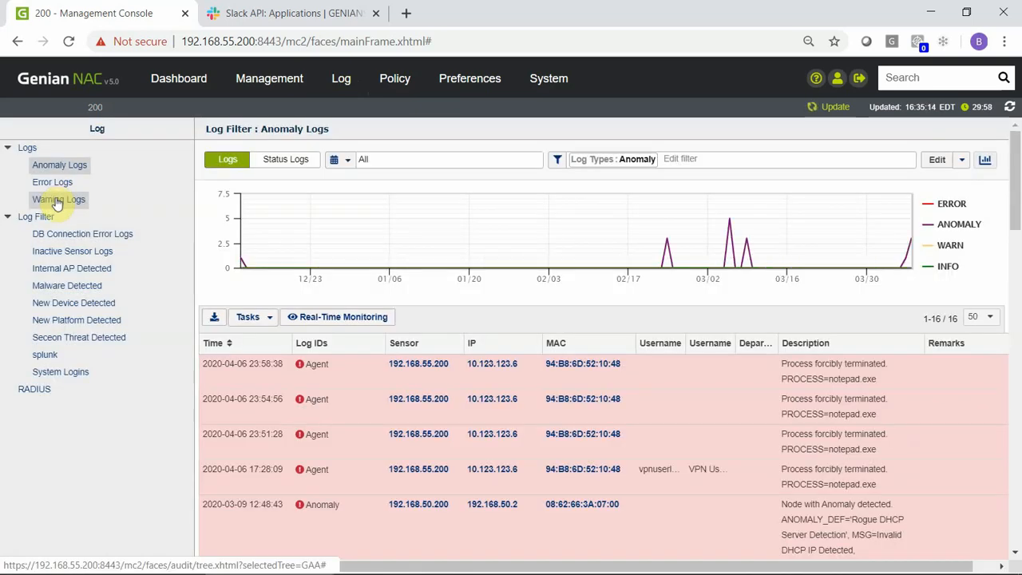
pyautogui.click(58, 201)
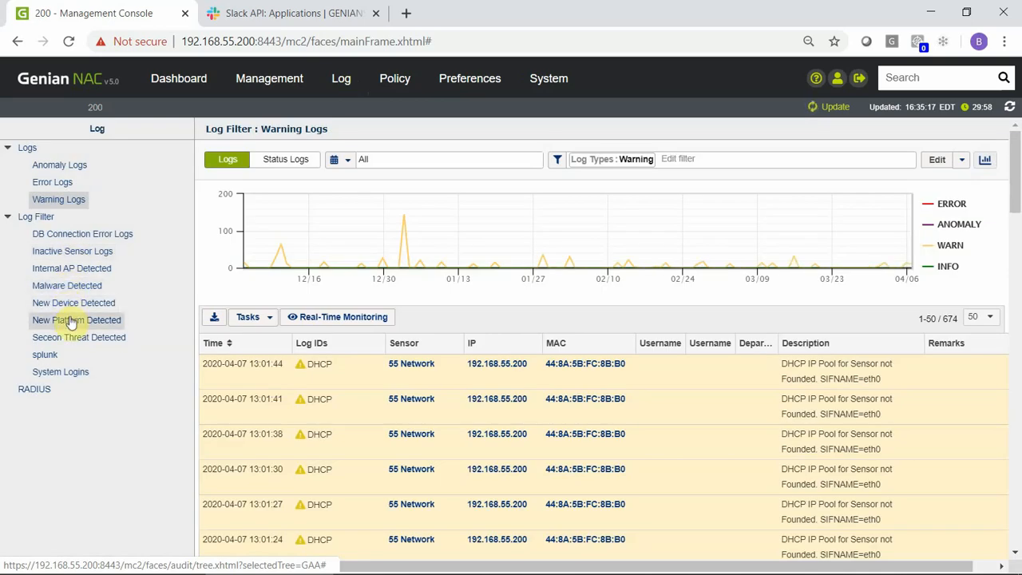
pyautogui.click(71, 321)
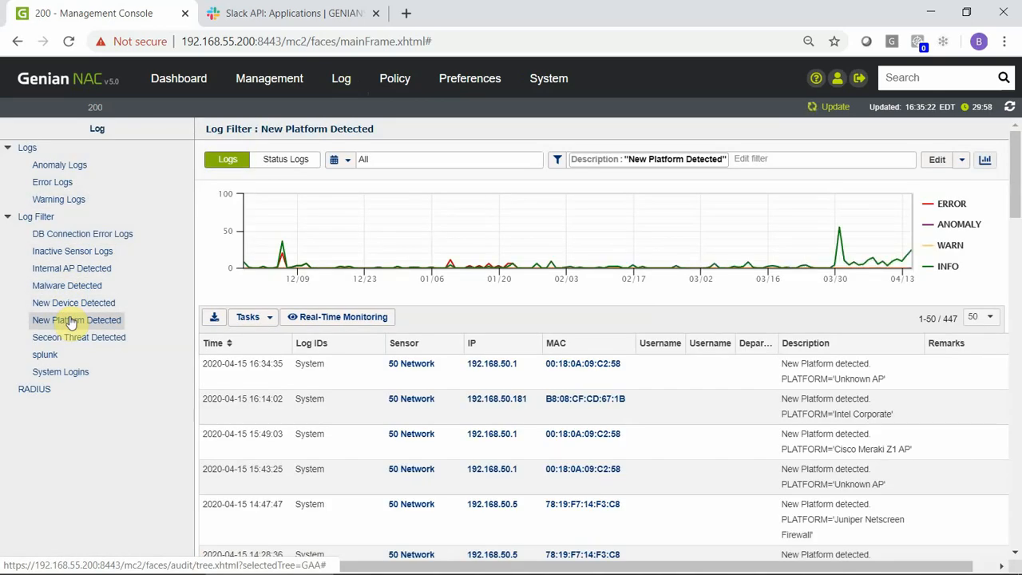
pyautogui.click(27, 149)
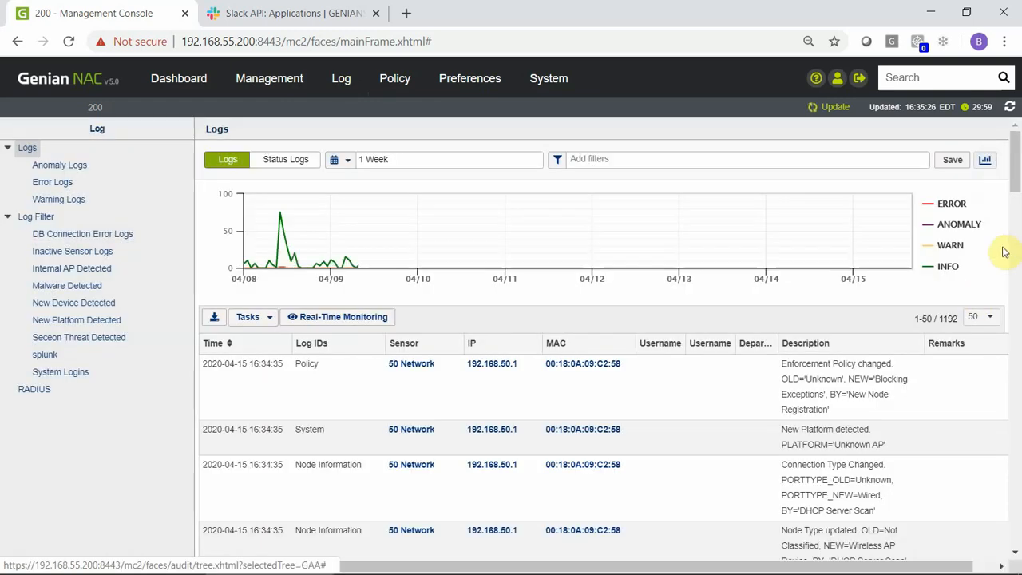
pyautogui.moveTo(1014, 172); pyautogui.dragTo(1019, 389)
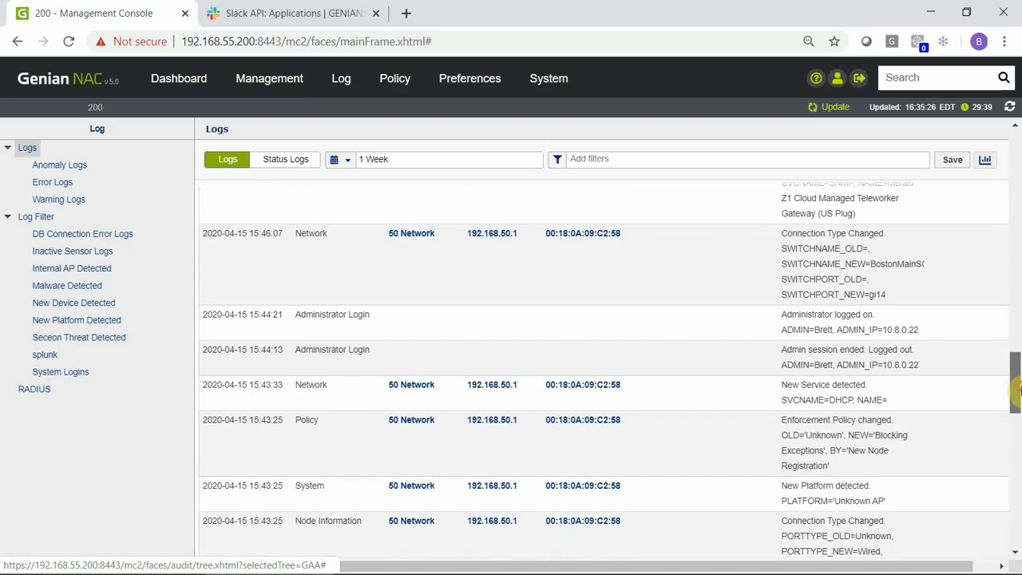
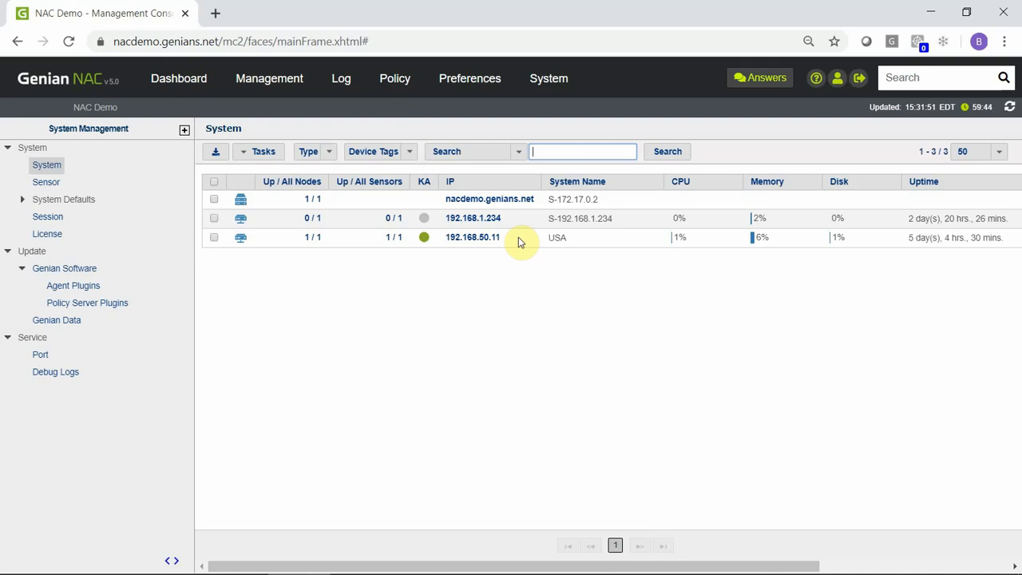
# Step: Set Single Sign-On to On for the LDAP server in the Authentication Integration preferences of the NAC Demo console
pyautogui.click(477, 83)
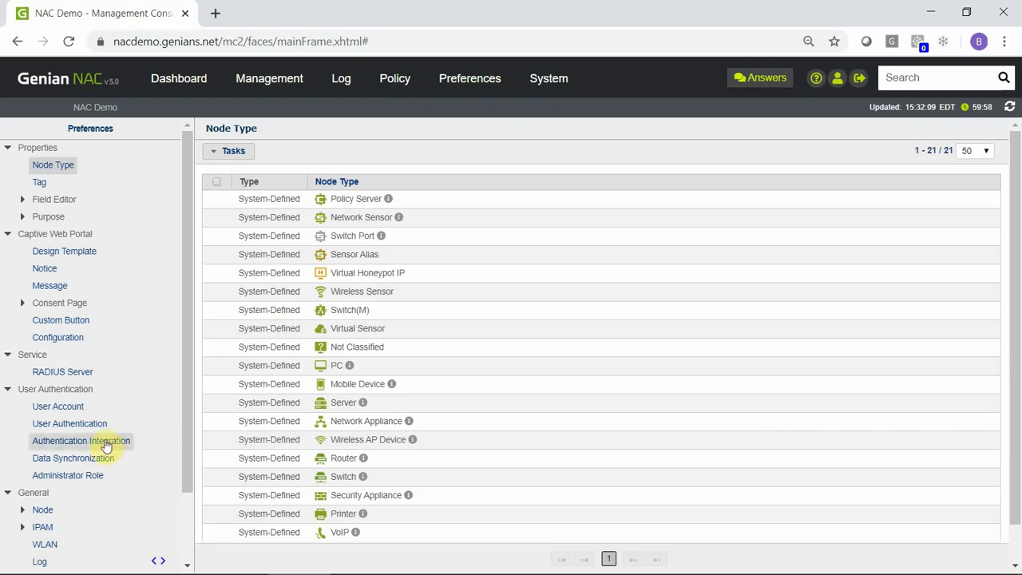
pyautogui.click(107, 445)
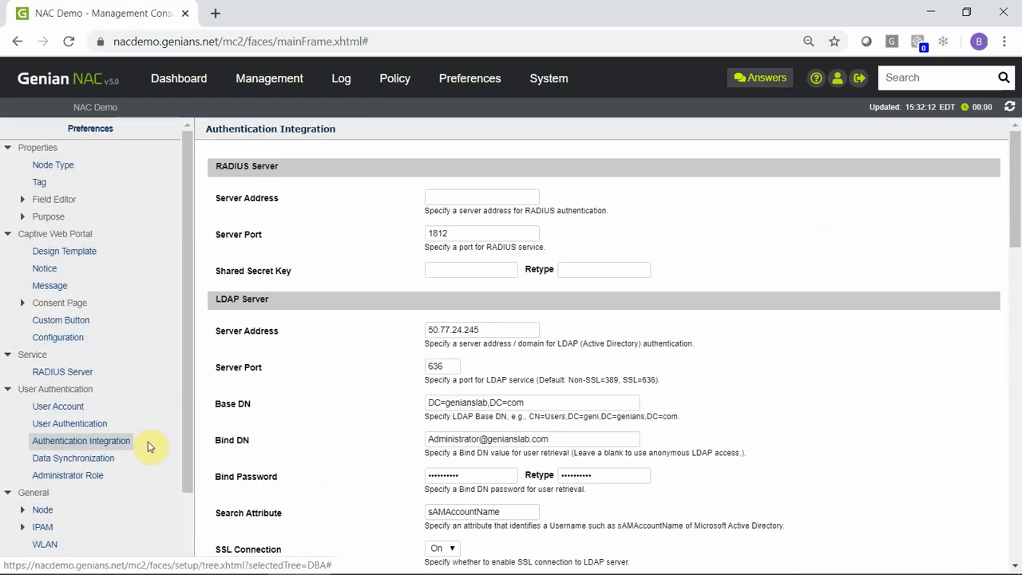
pyautogui.moveTo(1014, 220); pyautogui.dragTo(1015, 256)
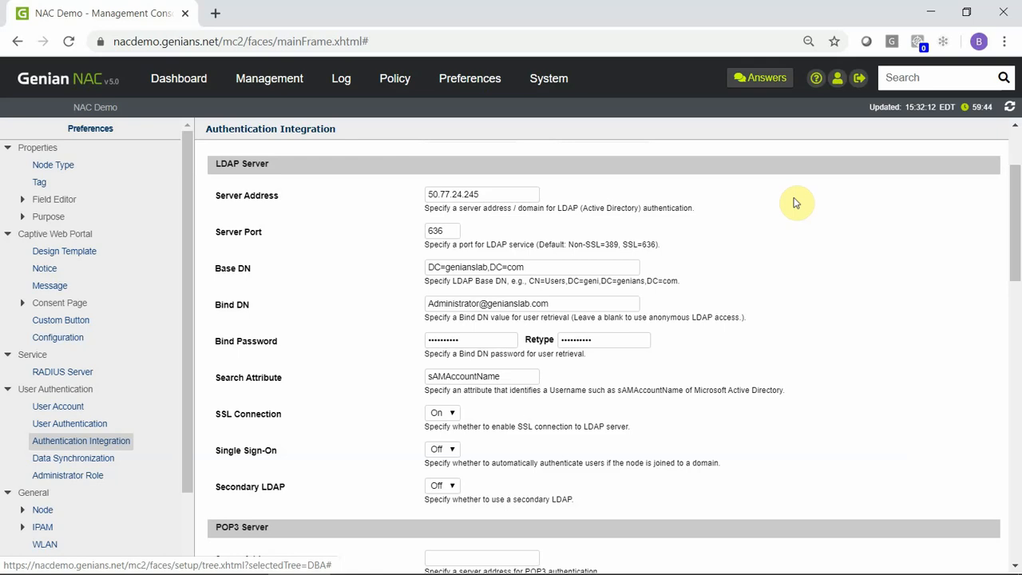
pyautogui.click(442, 450)
pyautogui.click(445, 469)
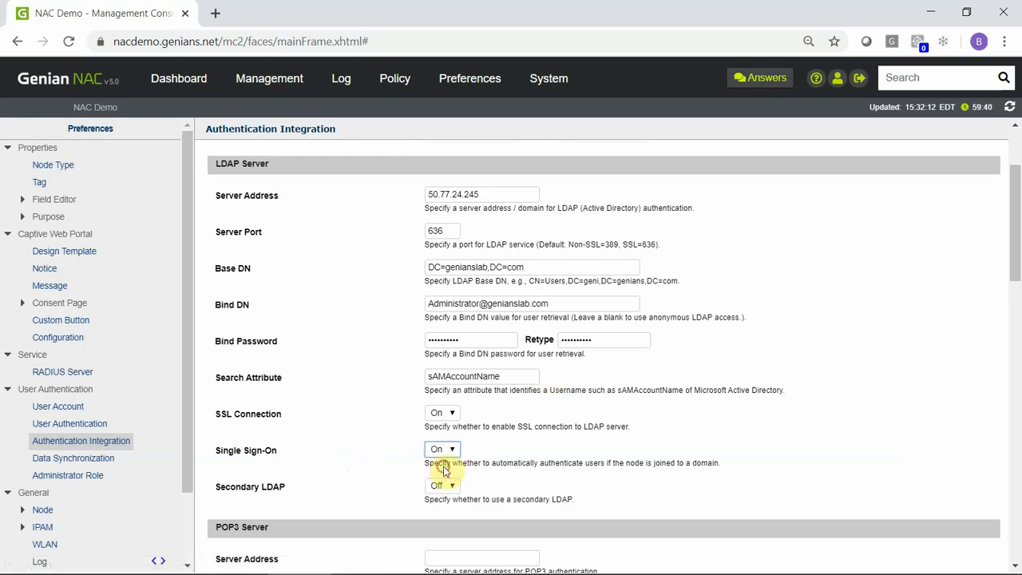
# Step: Set the Connect to AD SSO Server from option in the Laboratory preferences to the 192.168.50.11 sensor
pyautogui.moveTo(1013, 247); pyautogui.dragTo(1013, 523)
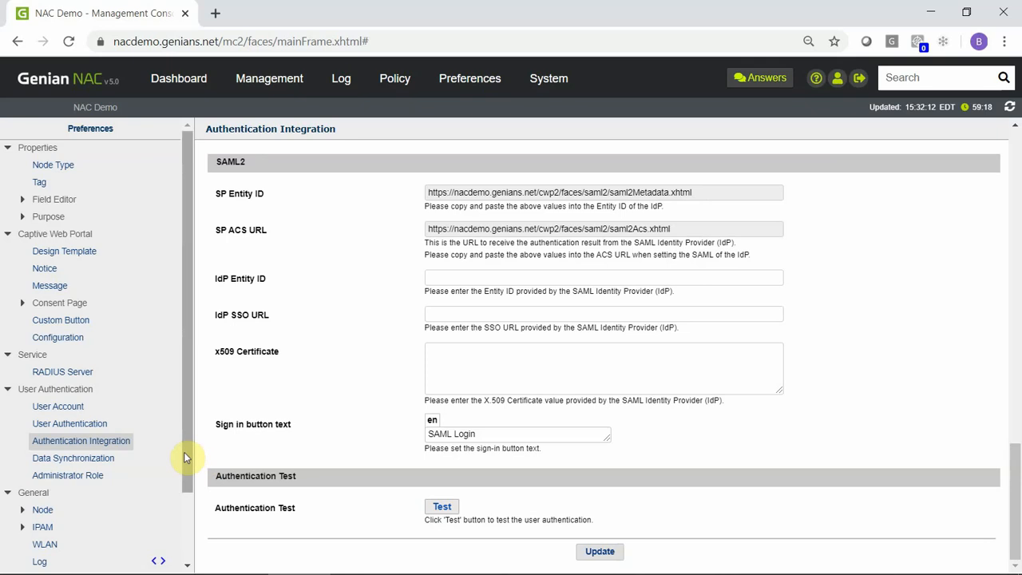
pyautogui.moveTo(184, 452); pyautogui.dragTo(182, 533)
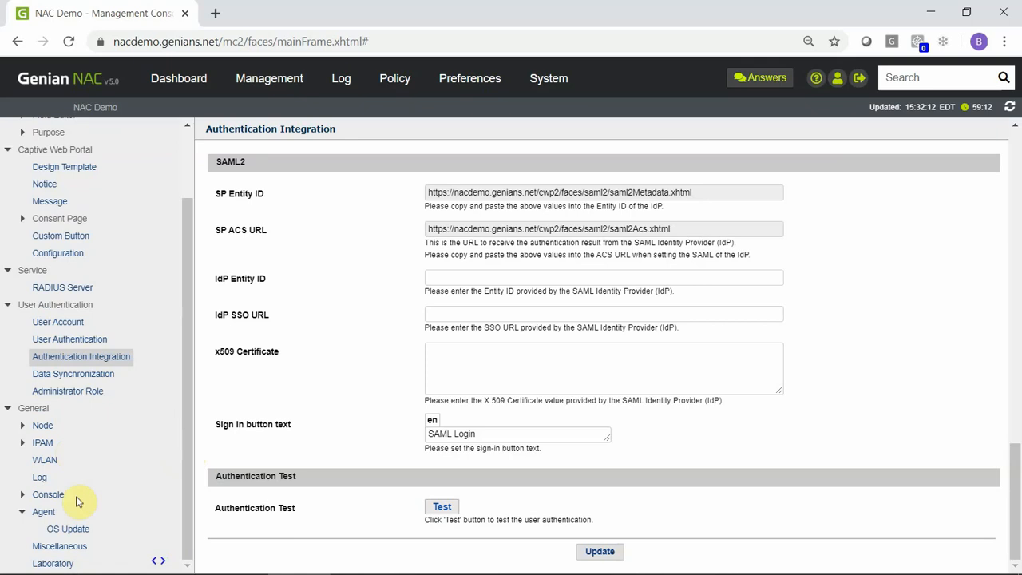
pyautogui.click(53, 562)
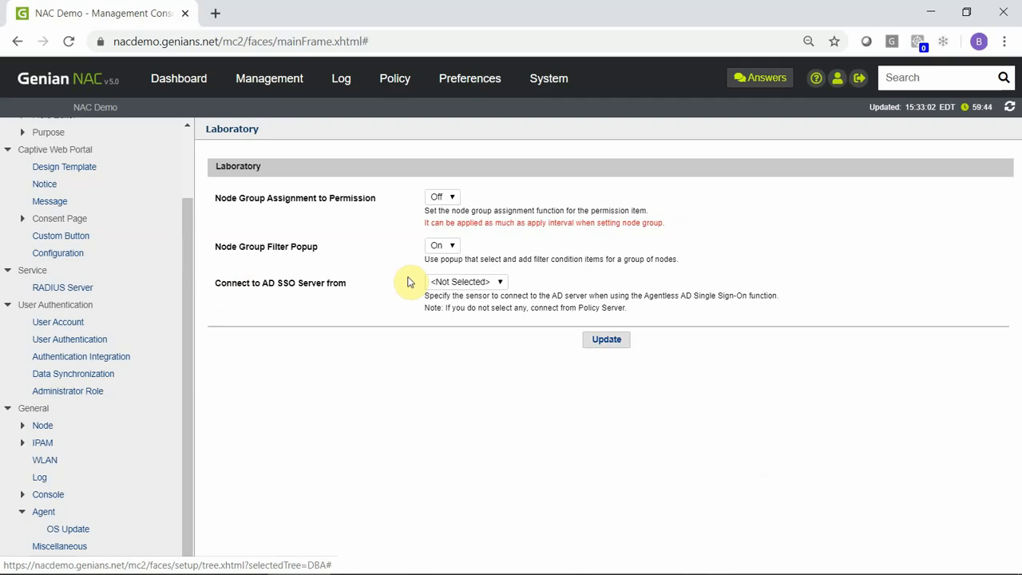
pyautogui.click(499, 284)
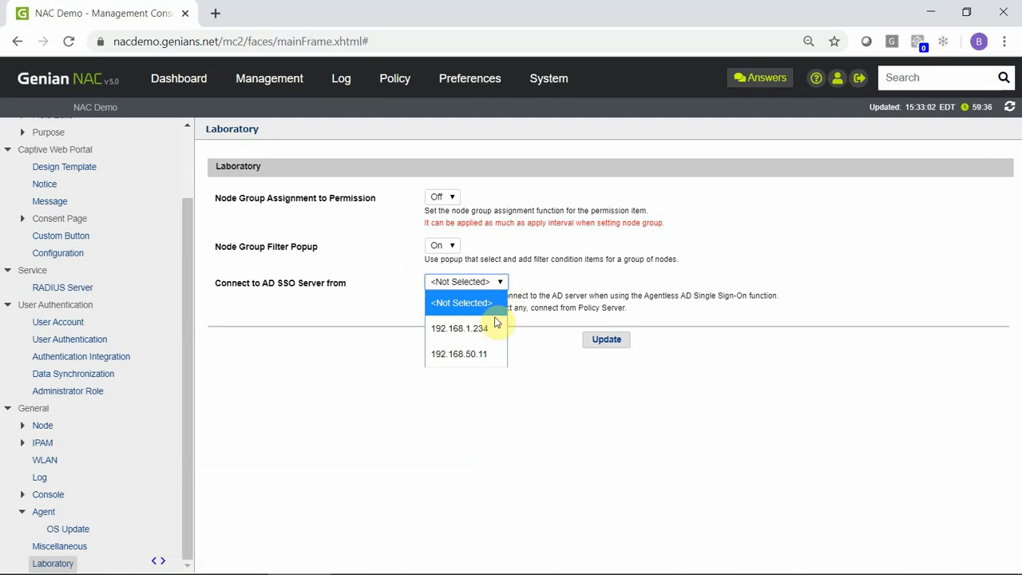
pyautogui.click(488, 355)
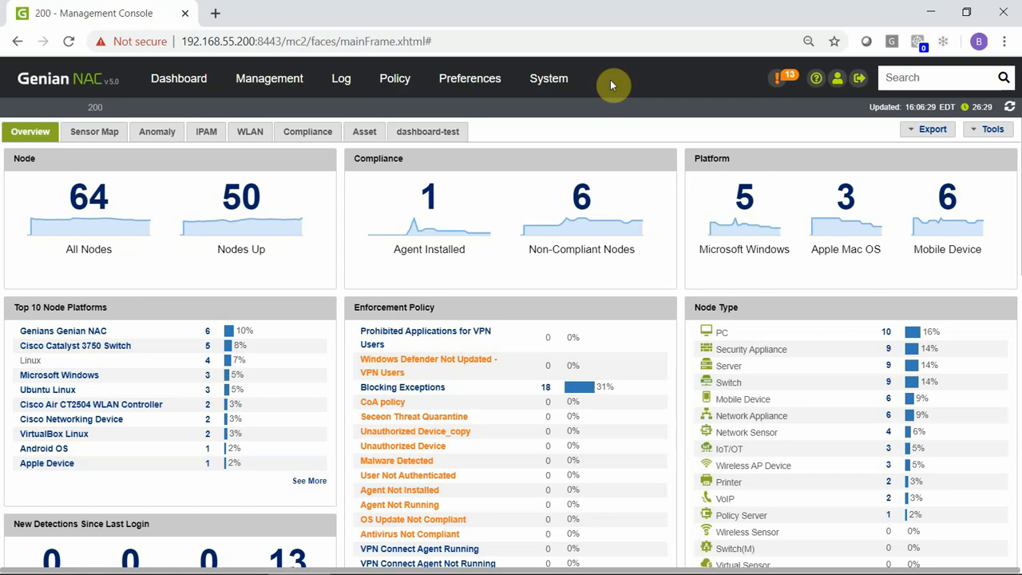
# Step: Open the system details of the 192.168.55.200 policy server and review its network connections and local.conf CLI settings
pyautogui.click(556, 81)
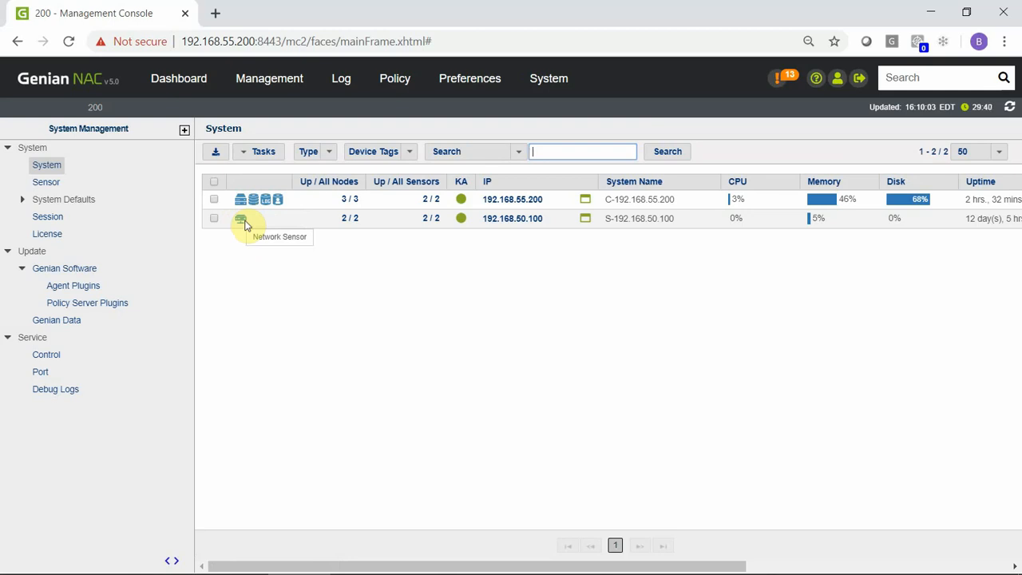
pyautogui.click(512, 202)
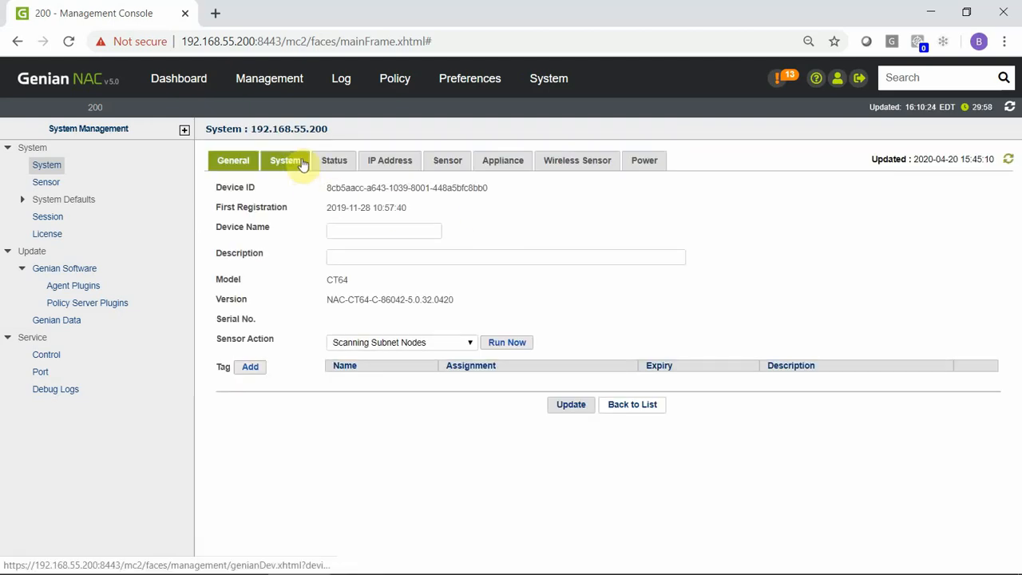
pyautogui.click(299, 162)
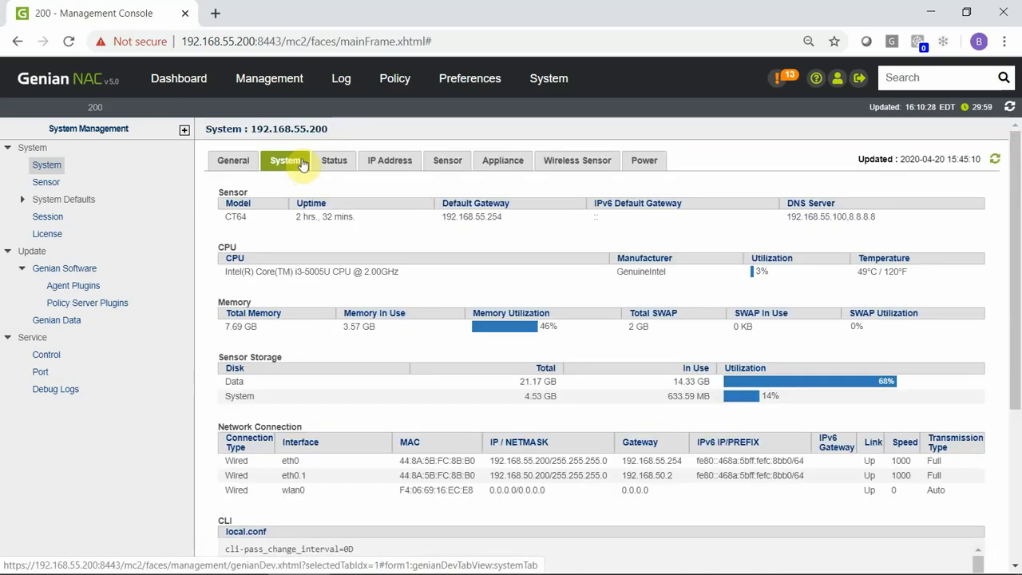
pyautogui.moveTo(1016, 267); pyautogui.dragTo(1013, 427)
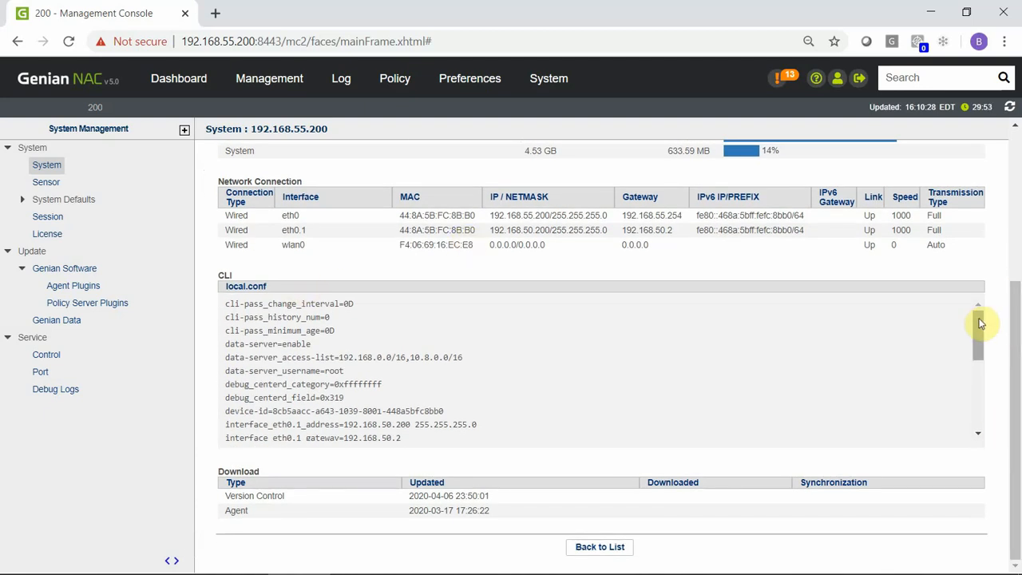
pyautogui.moveTo(978, 317); pyautogui.dragTo(973, 390)
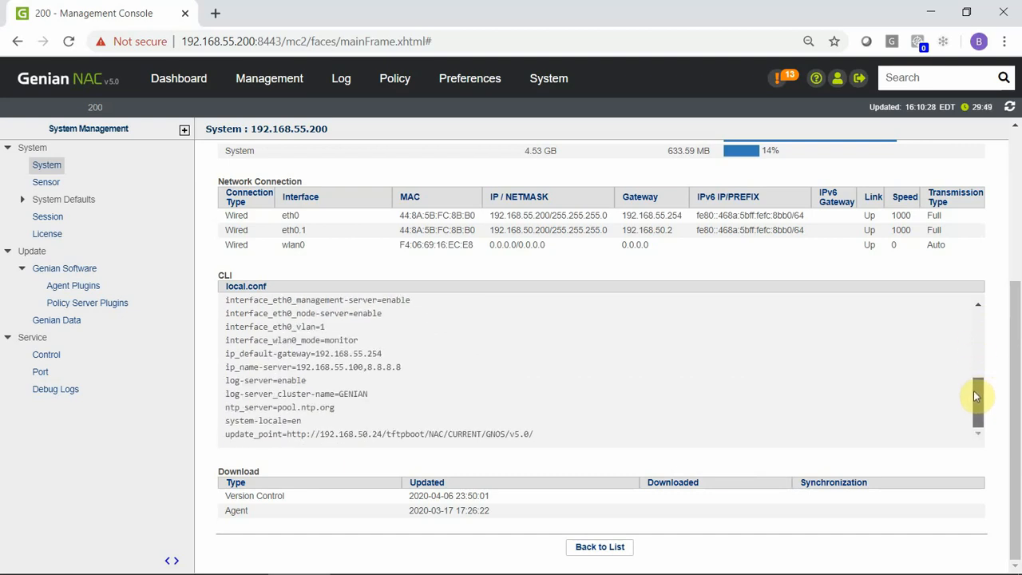
# Step: Open the system details of the 192.168.50.100 network sensor and review its network connections and local.conf CLI settings
pyautogui.click(45, 165)
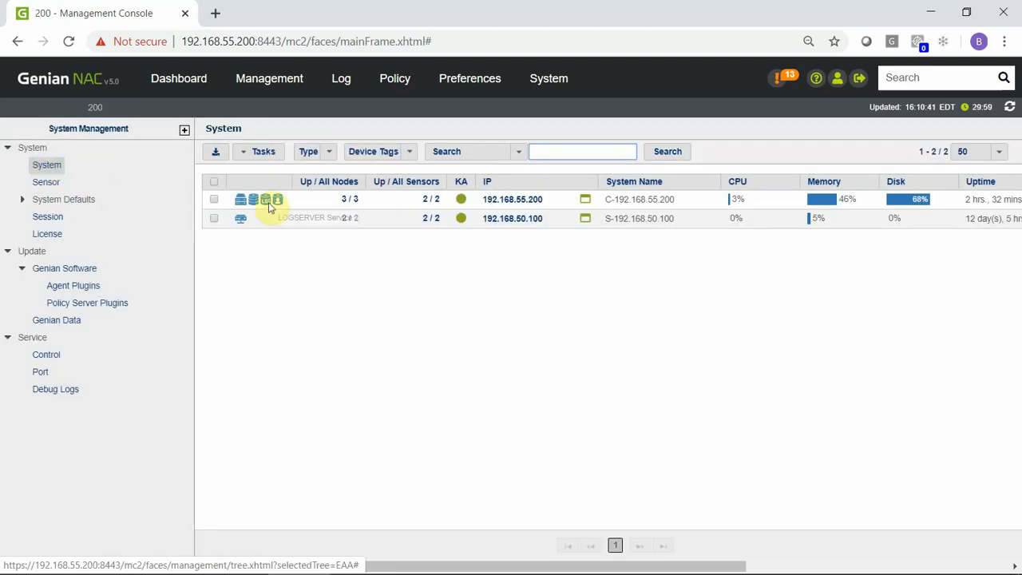
pyautogui.click(532, 220)
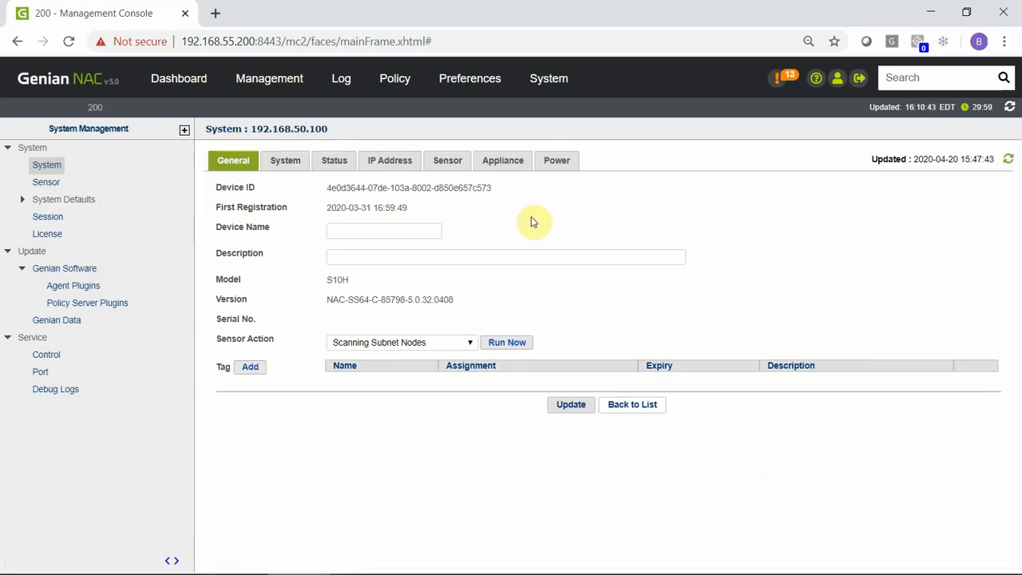
pyautogui.click(299, 161)
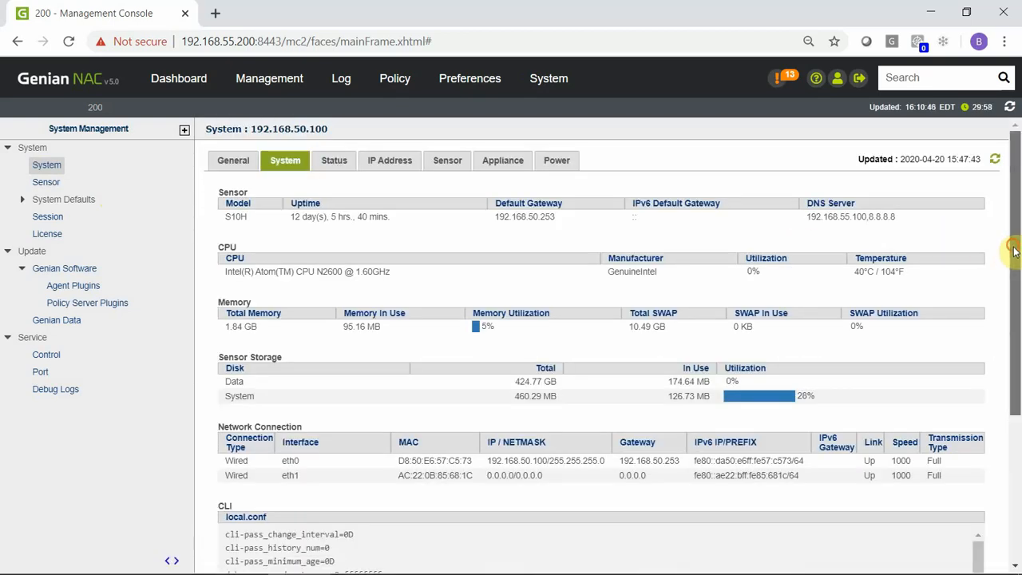
pyautogui.moveTo(1012, 247); pyautogui.dragTo(1014, 411)
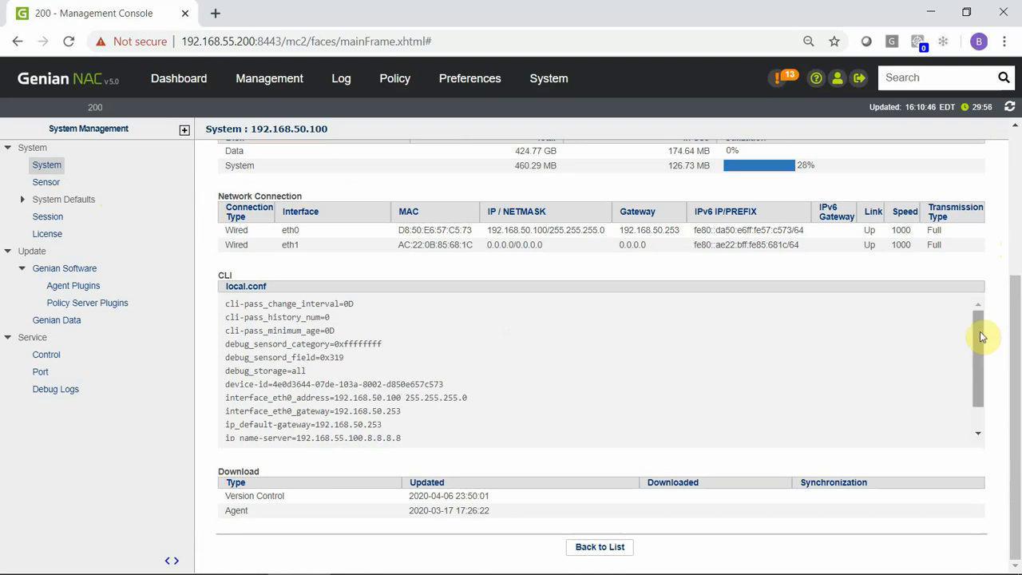
pyautogui.moveTo(982, 341); pyautogui.dragTo(978, 358)
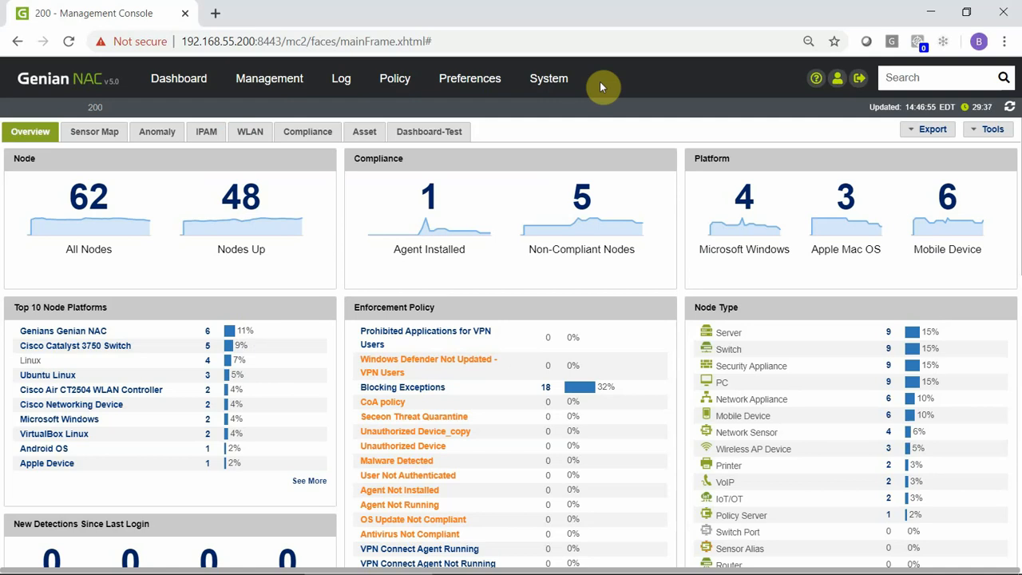
# Step: Filter the logs by the IP pattern 192.168.50.* and look through the matching entries
pyautogui.click(346, 79)
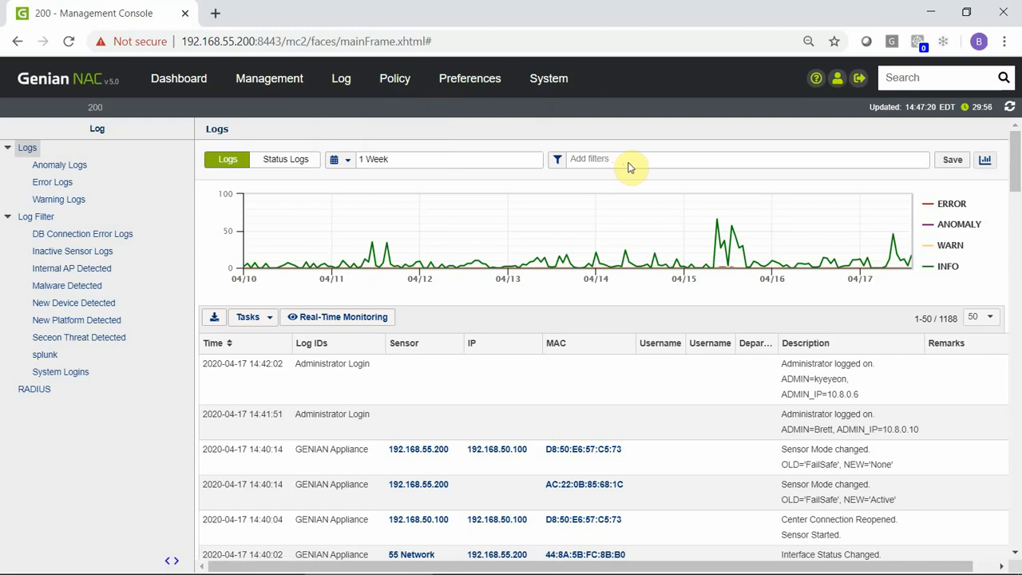
pyautogui.click(603, 165)
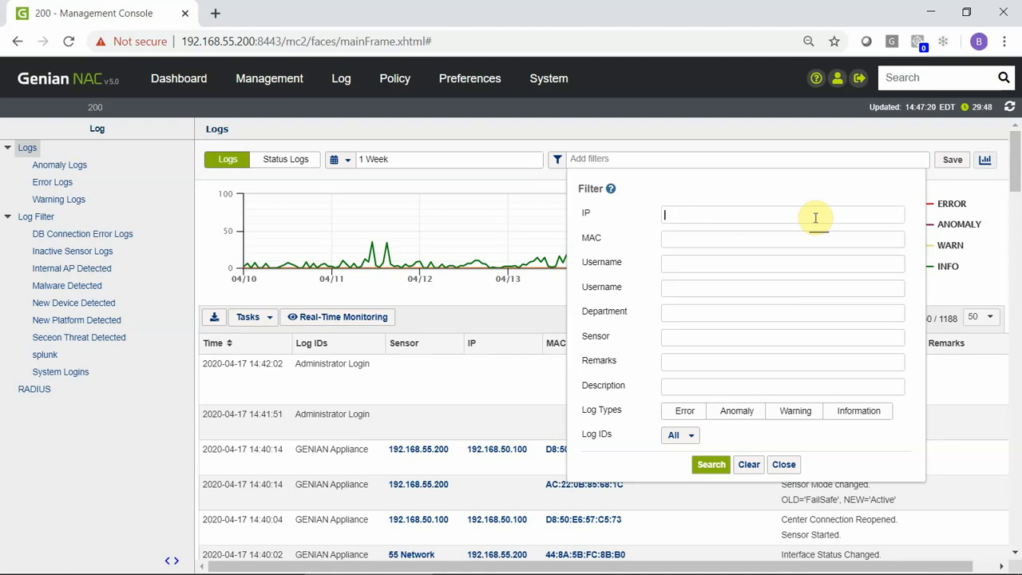
pyautogui.write('192.168.50.*')
pyautogui.click(711, 463)
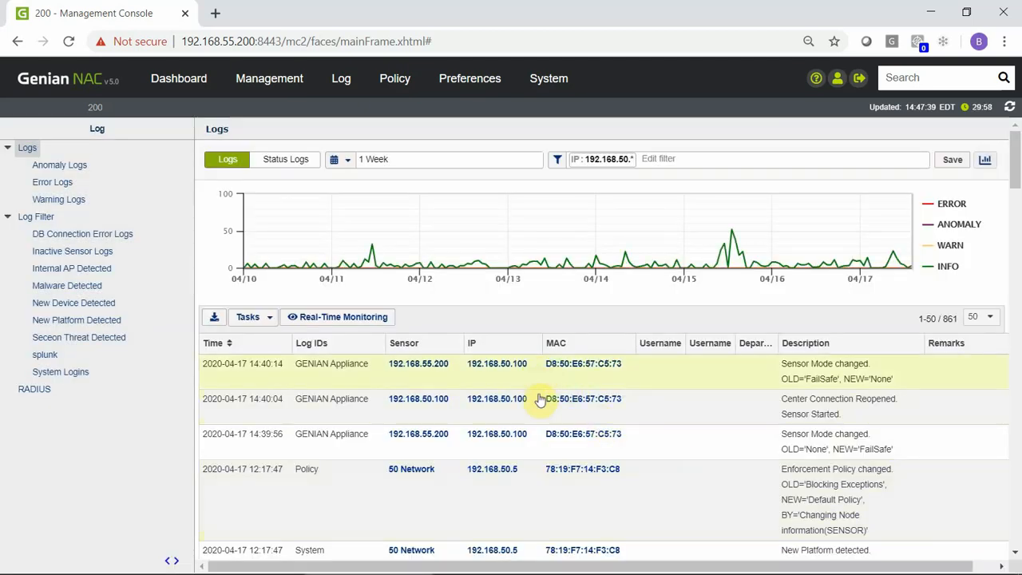
pyautogui.moveTo(1017, 177); pyautogui.dragTo(1018, 241)
# Step: Change the log filter's IP pattern to 192.168.55.* and run the search
pyautogui.click(597, 162)
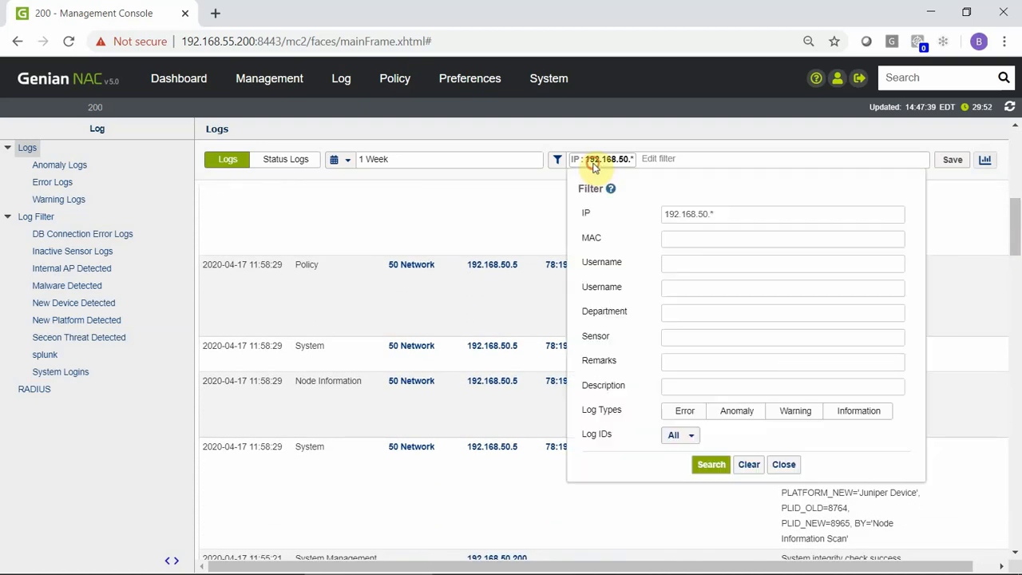
pyautogui.click(708, 214)
pyautogui.press('BackSpace')
pyautogui.write('5')
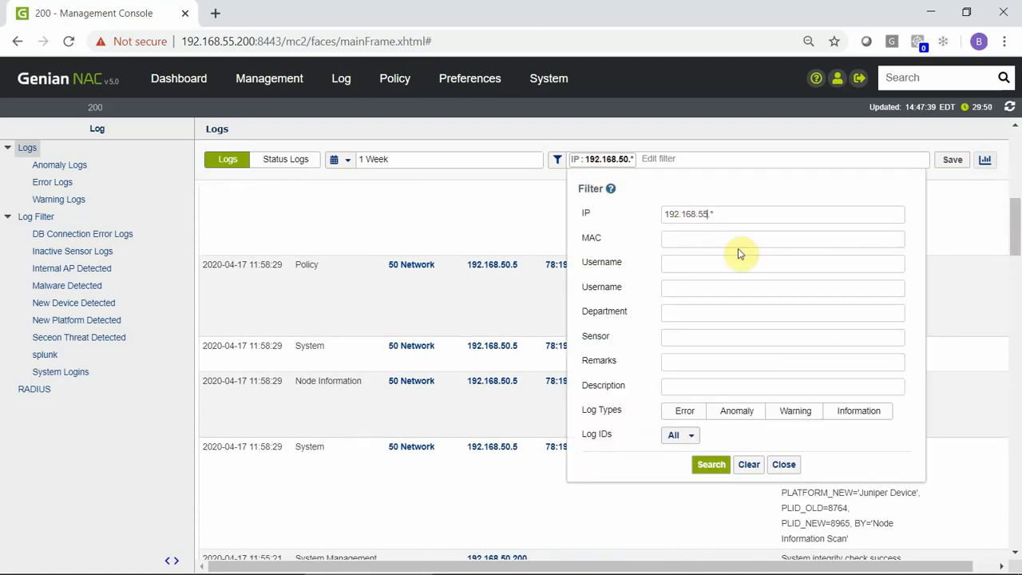
pyautogui.click(711, 465)
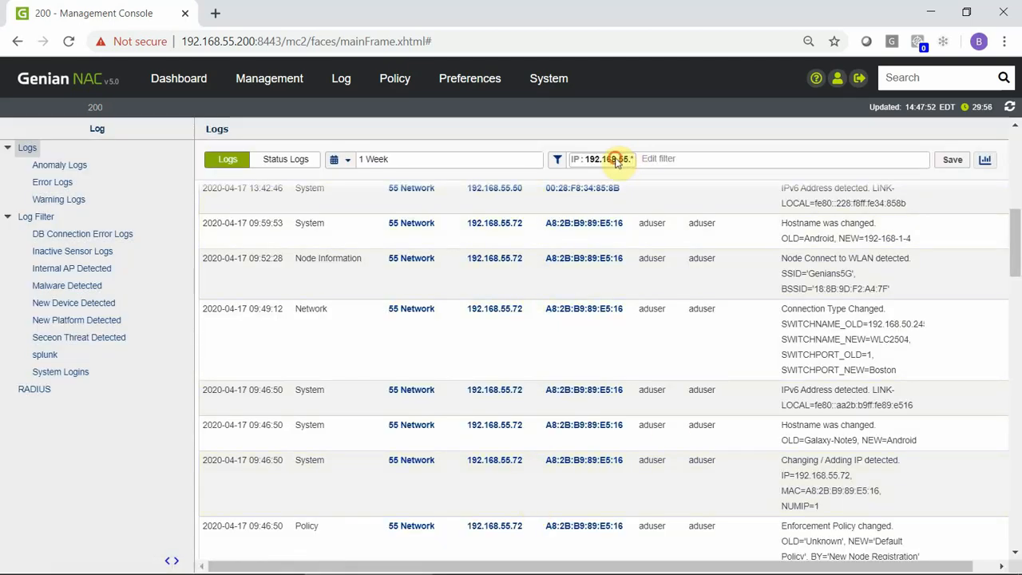
# Step: Widen the log filter's IP pattern to the subnet range 192.168.50-55.* and run the search
pyautogui.click(611, 159)
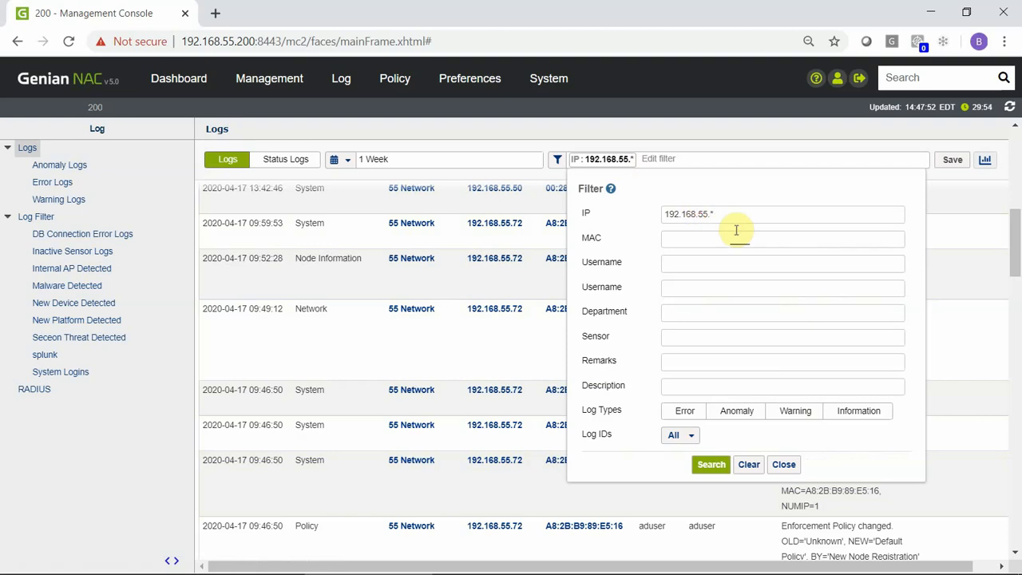
pyautogui.write('0-5')
pyautogui.click(710, 464)
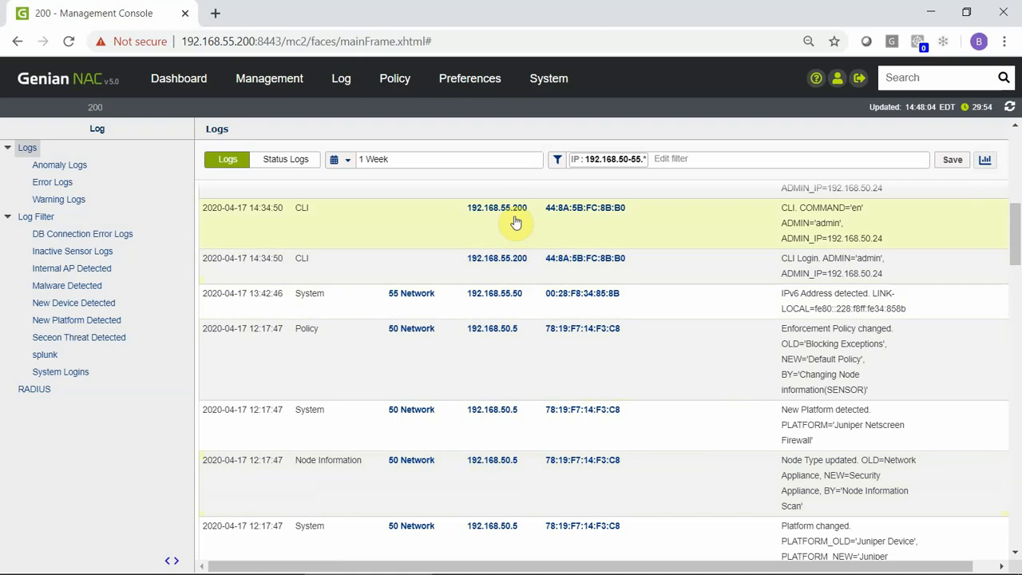
# Step: Narrow the log filter's IP pattern to 192.168.50-55.190-200 and run the search
pyautogui.click(608, 161)
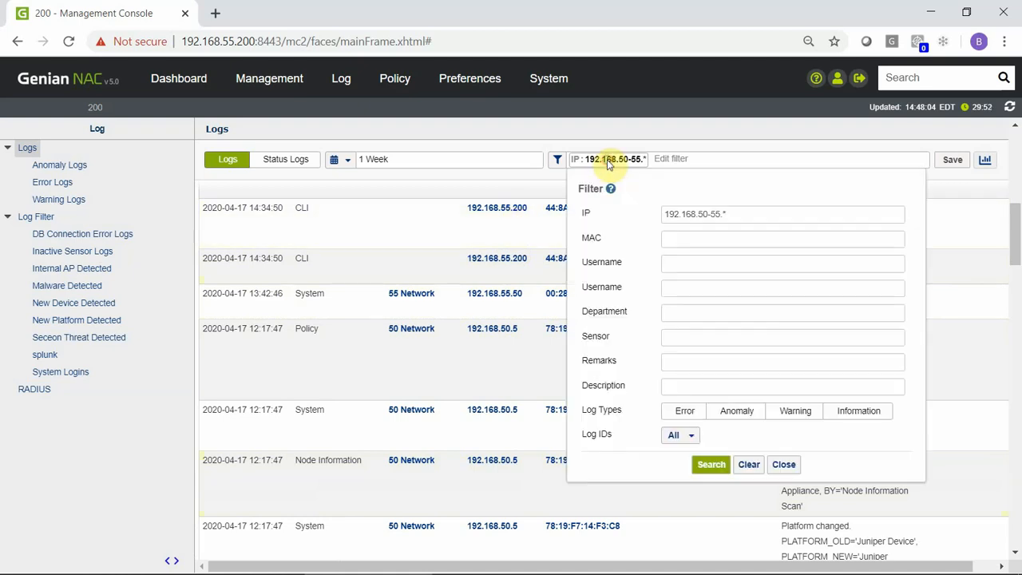
pyautogui.click(734, 213)
pyautogui.write('190-200')
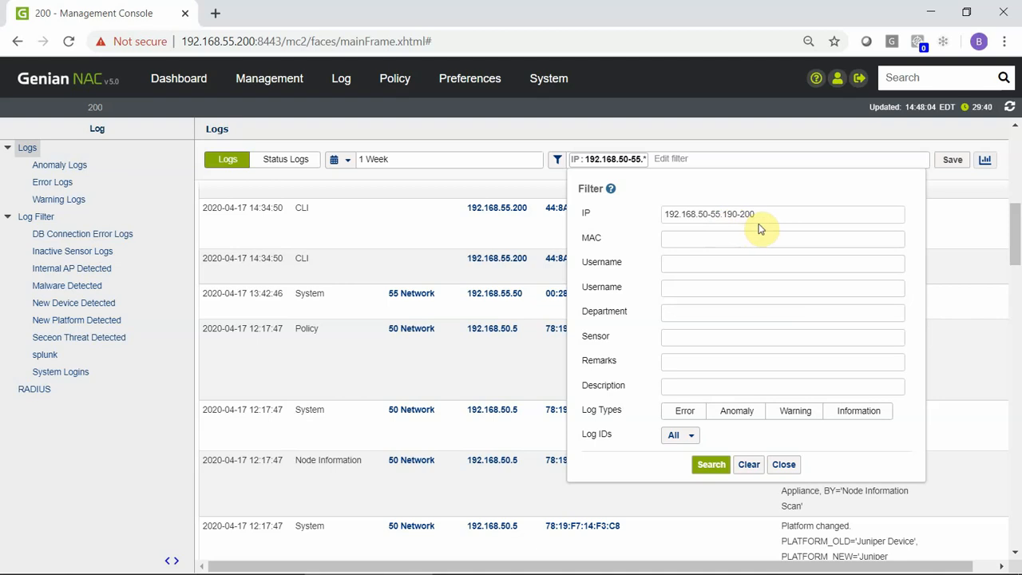
pyautogui.click(710, 463)
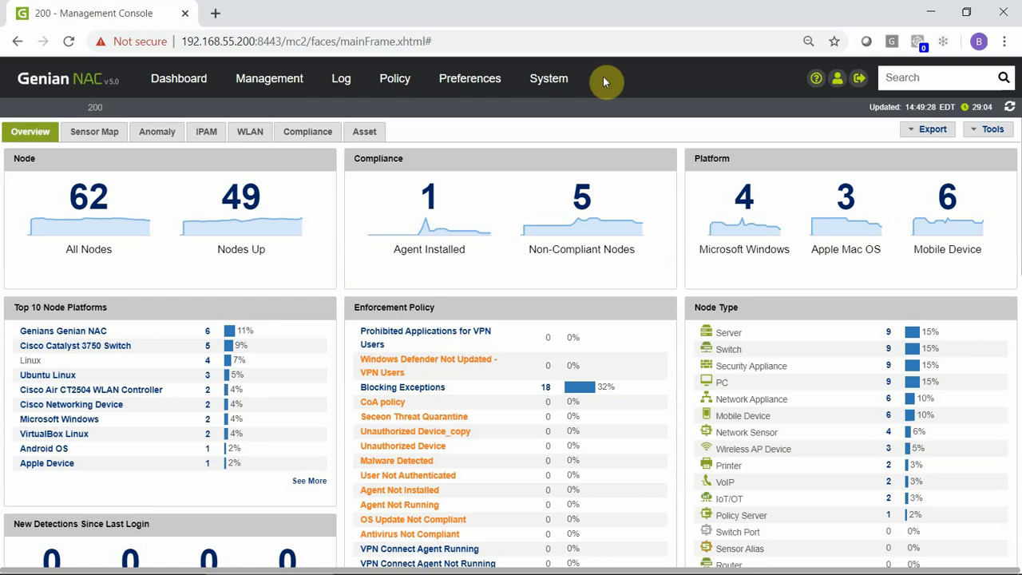
# Step: Create a shared dashboard of the Default type named dashboard-test with the 1 Column layout
pyautogui.click(992, 132)
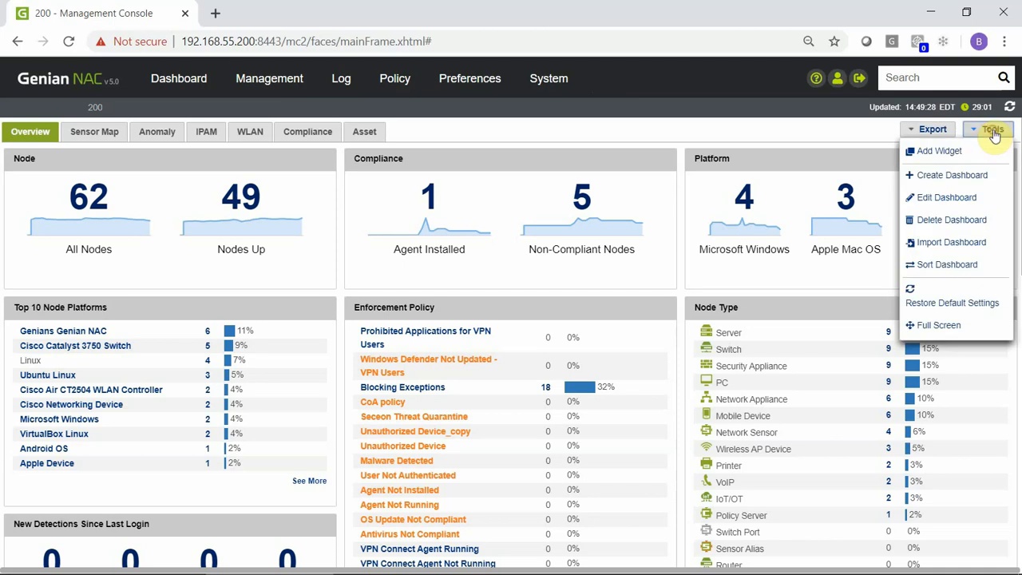
pyautogui.click(956, 174)
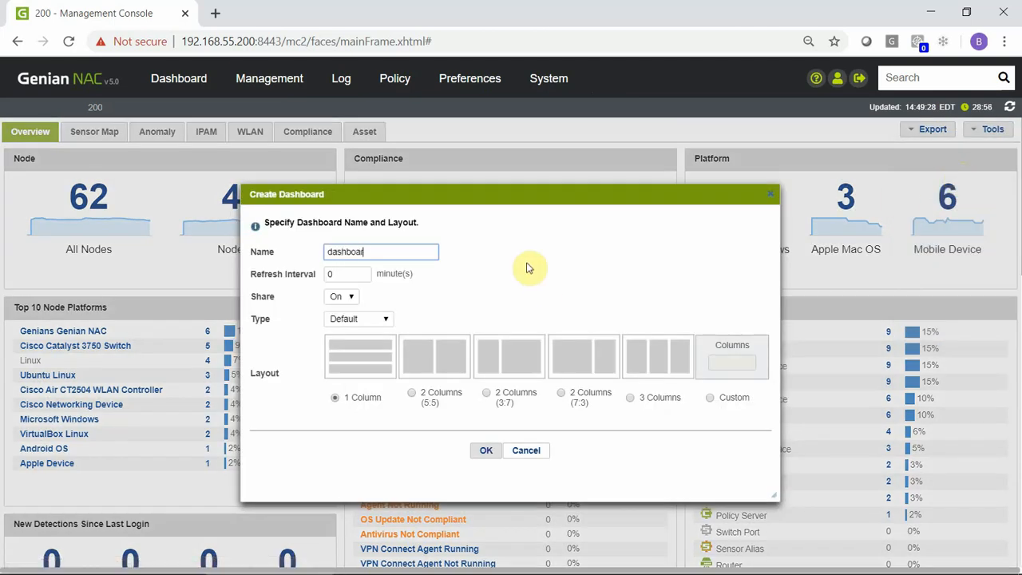
pyautogui.write('dashboard-test')
pyautogui.click(355, 369)
pyautogui.click(487, 452)
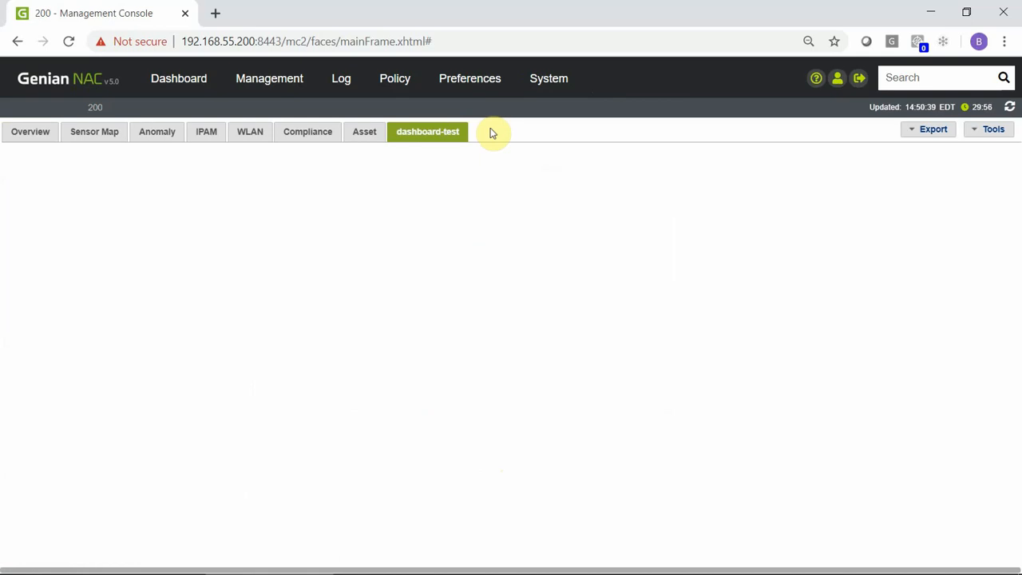
# Step: Add the Administrator Role, Beginning of Operational Life (BOL) and Connection Type widgets from the Chart category to the dashboard-test dashboard
pyautogui.click(993, 131)
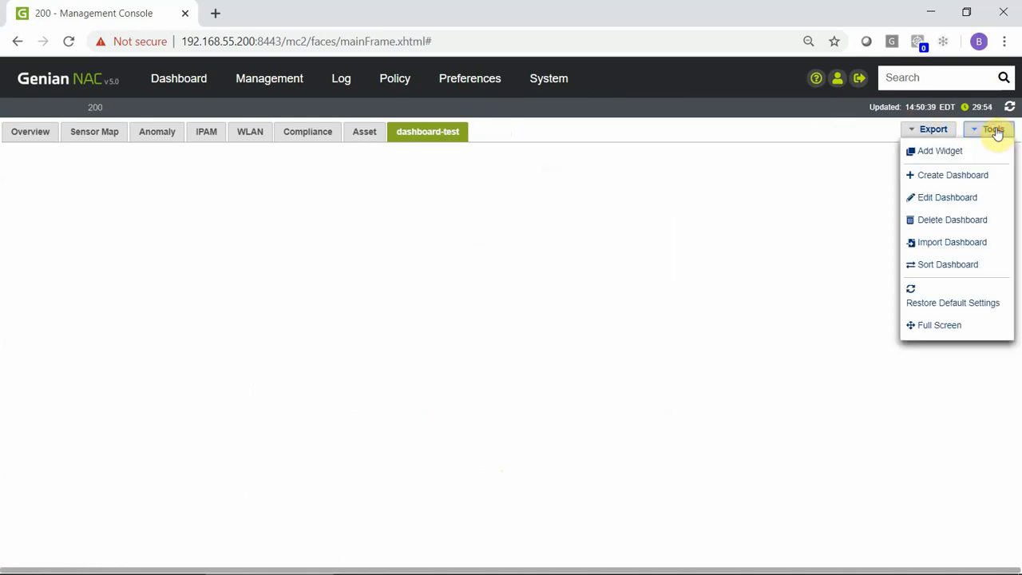
pyautogui.click(939, 153)
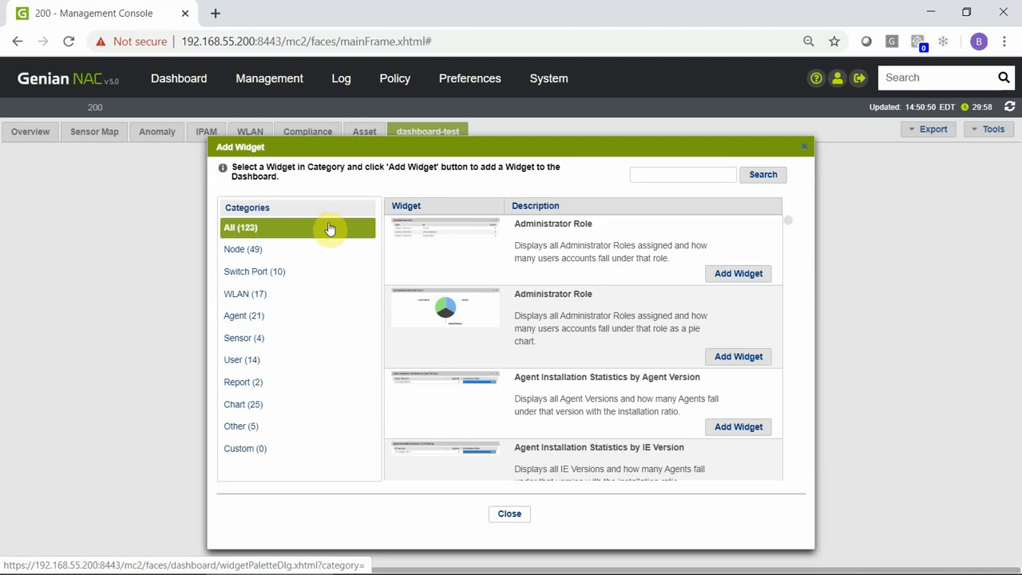
pyautogui.click(241, 402)
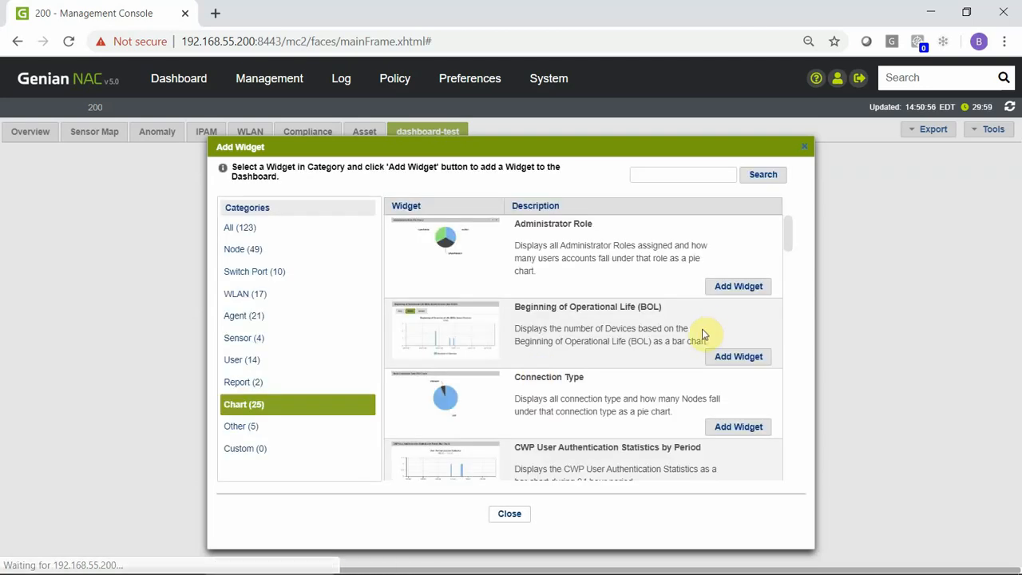
pyautogui.click(746, 287)
pyautogui.click(735, 357)
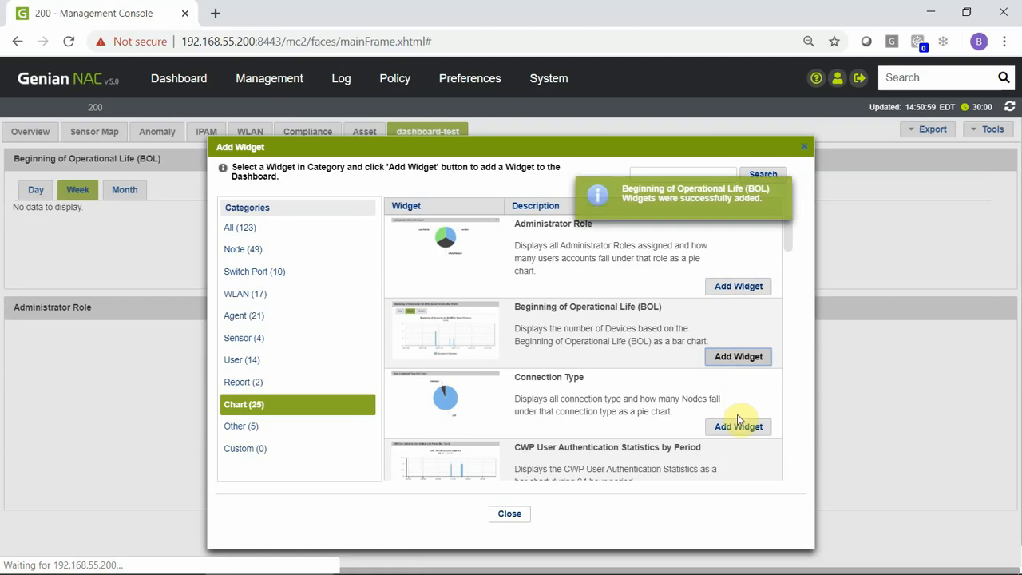
pyautogui.click(736, 425)
# Step: Add the CWP User Authentication Statistics by Period, Device Detection Average by Period, Device Supplier and End of Operational Life (EOL) widgets and finish adding widgets
pyautogui.moveTo(788, 245); pyautogui.dragTo(794, 274)
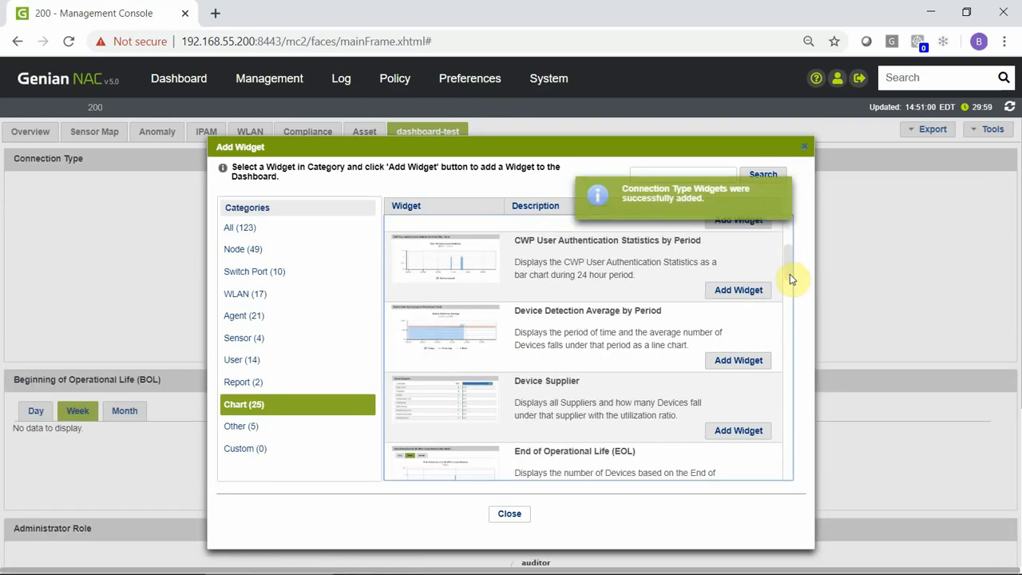
pyautogui.click(719, 271)
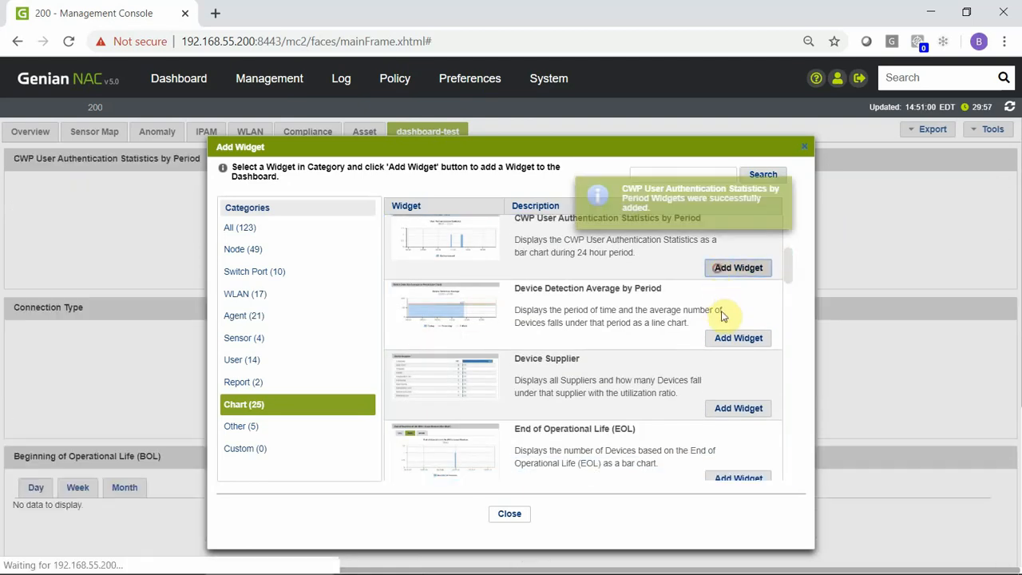
pyautogui.click(730, 337)
pyautogui.click(724, 408)
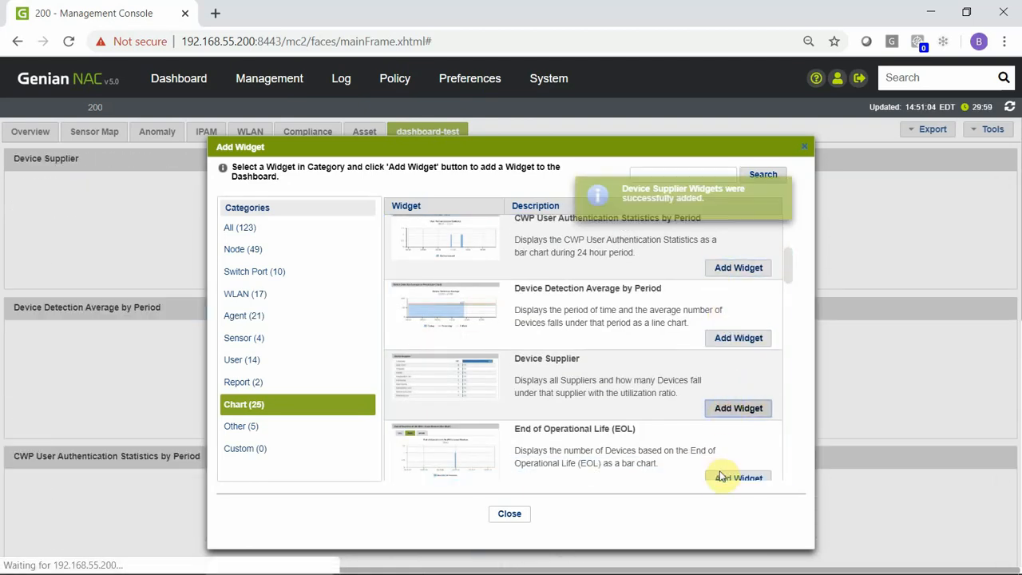
pyautogui.click(723, 478)
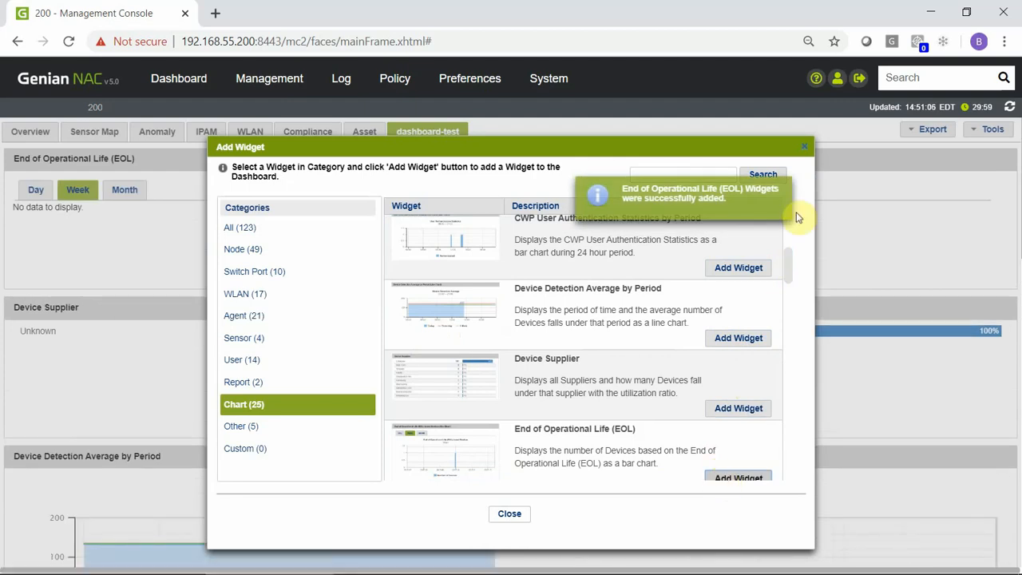
pyautogui.click(511, 513)
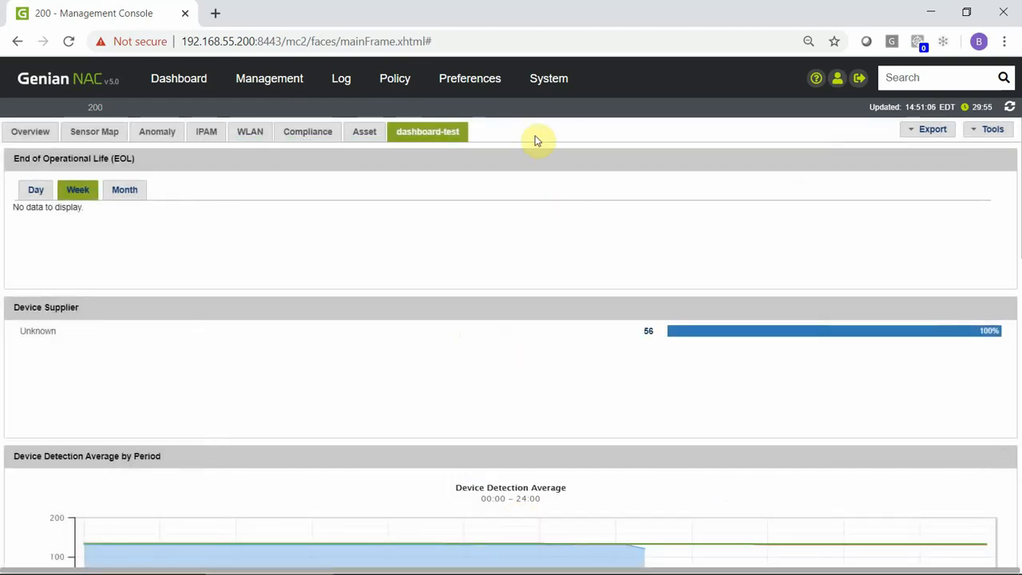
# Step: Export the dashboard-test dashboard as a PDF and open the downloaded report
pyautogui.scroll(-5, 979, 257)
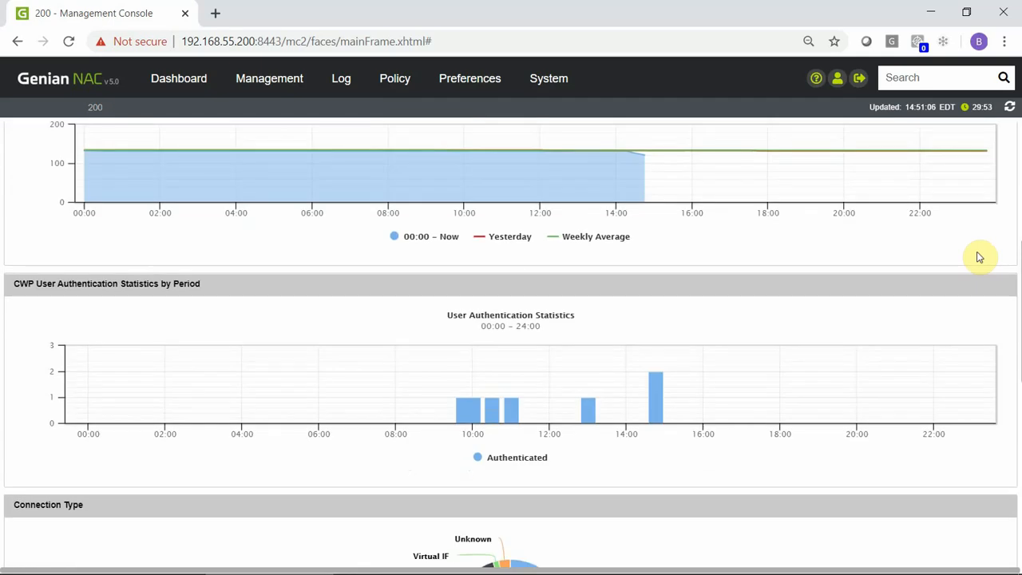
pyautogui.scroll(-5, 980, 257)
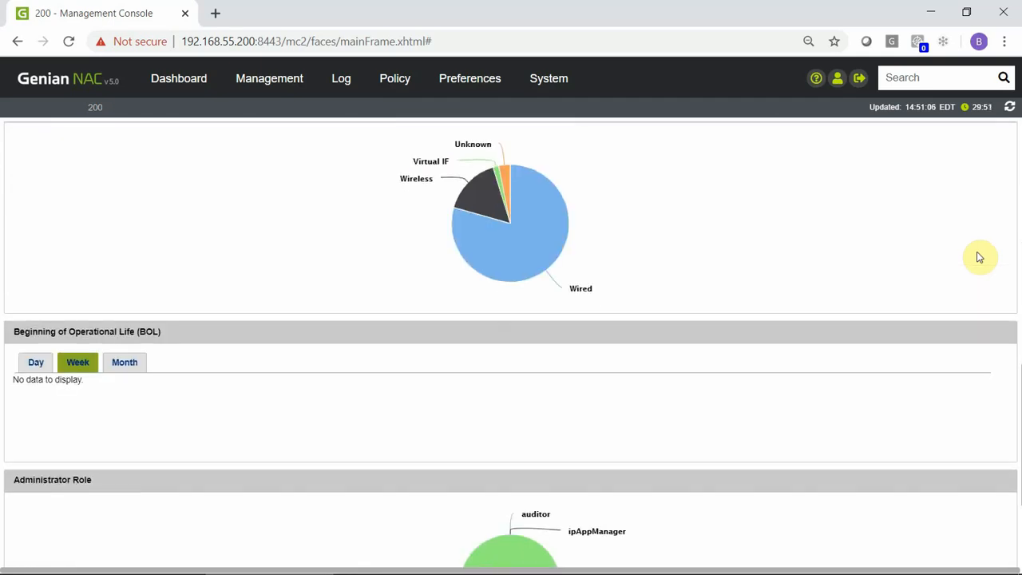
pyautogui.scroll(-3, 980, 257)
pyautogui.scroll(12, 980, 257)
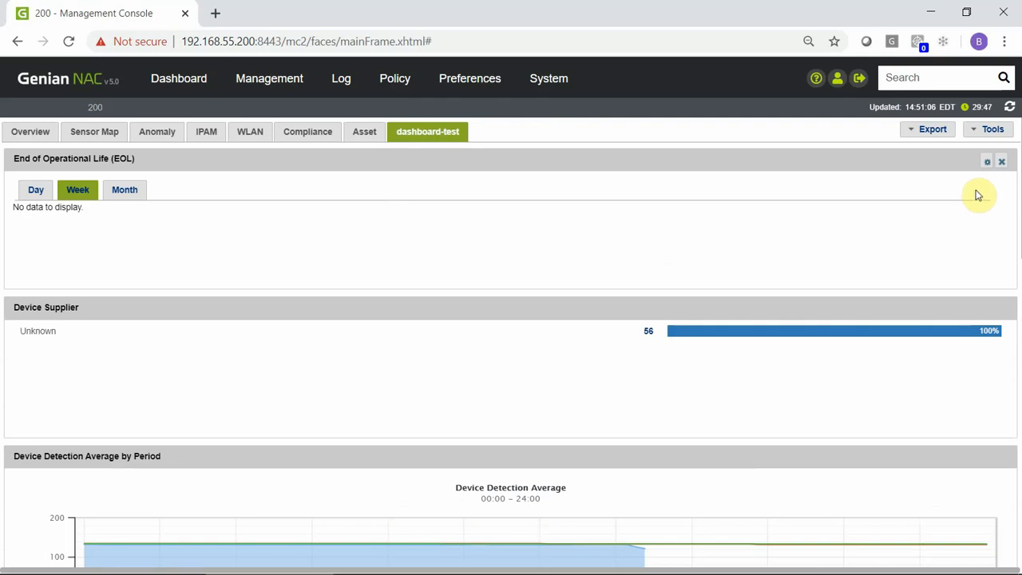
pyautogui.click(933, 133)
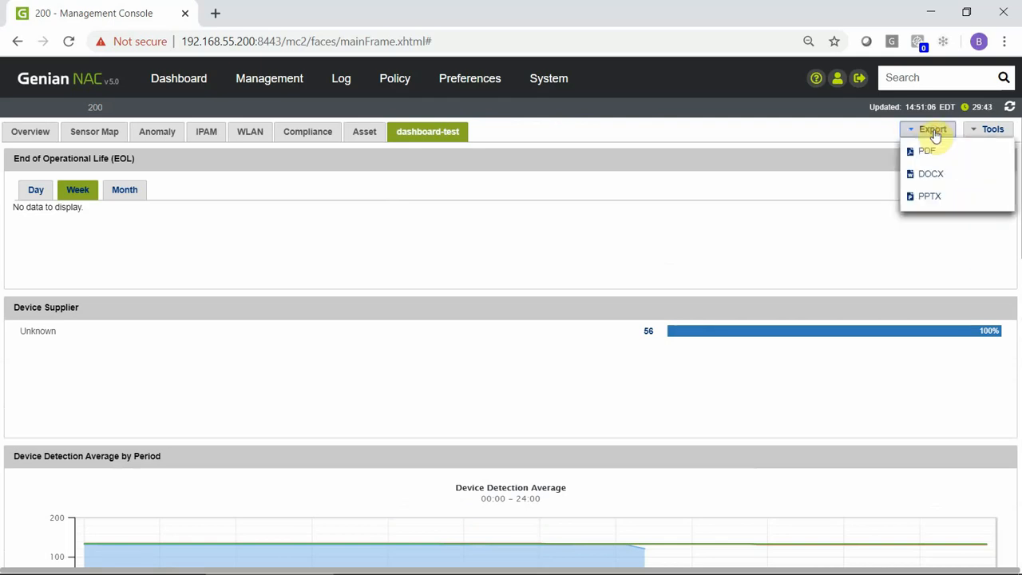
pyautogui.click(931, 152)
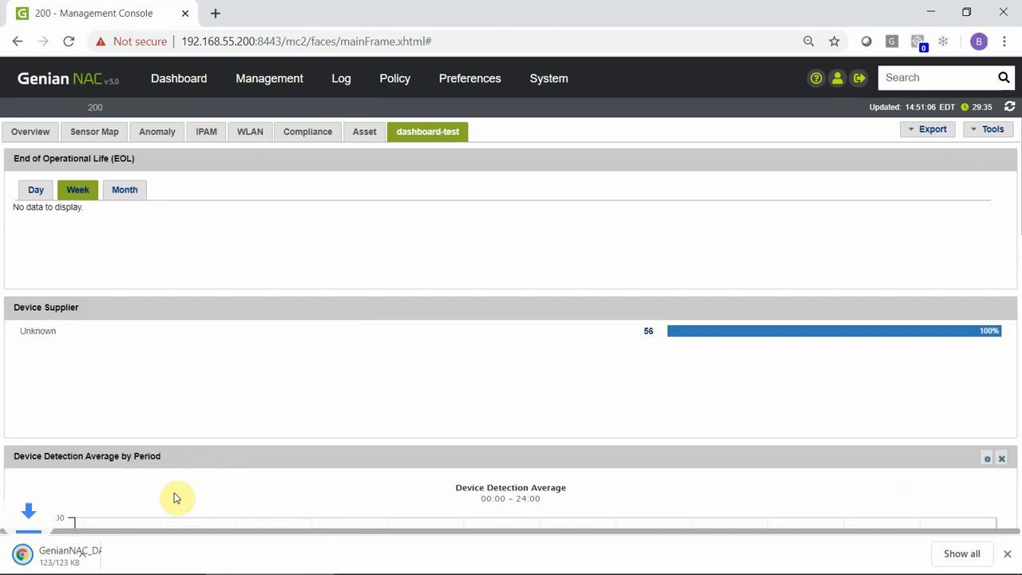
pyautogui.click(90, 555)
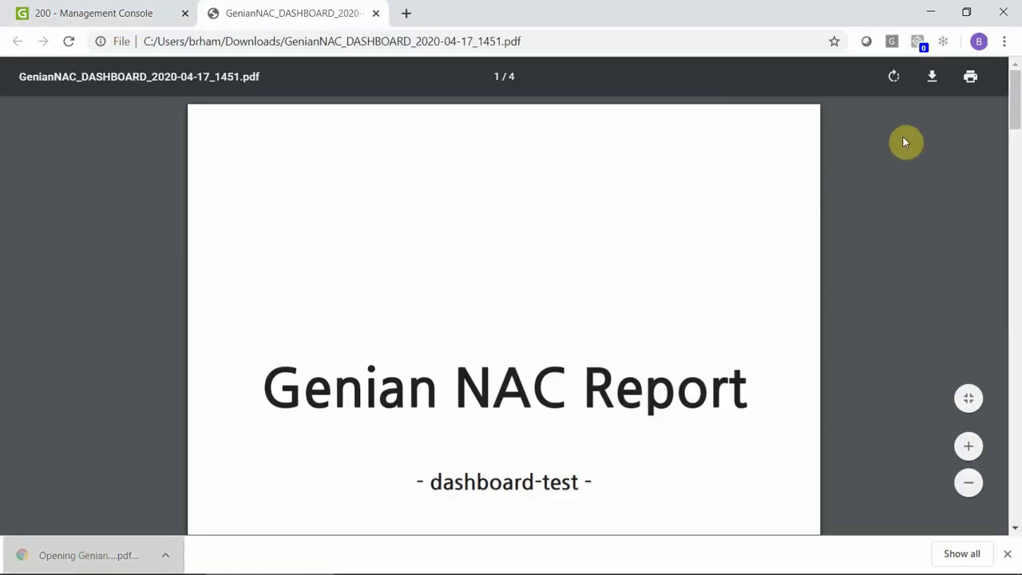
# Step: Examine the exported PDF report from cover to last page, checking how each dashboard widget's chart is rendered
pyautogui.scroll(-10, 903, 142)
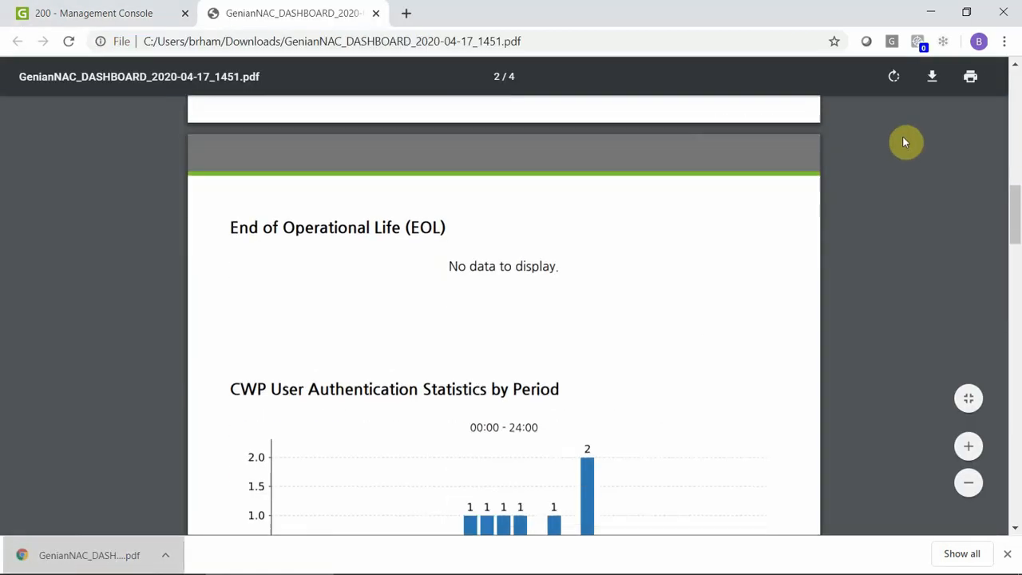
pyautogui.scroll(-5, 903, 142)
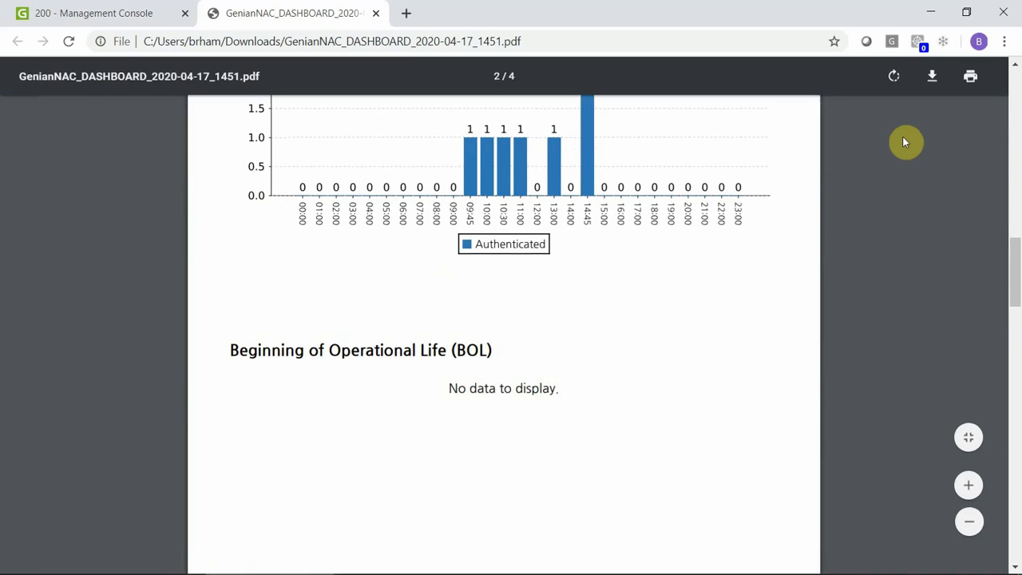
pyautogui.scroll(-6, 903, 142)
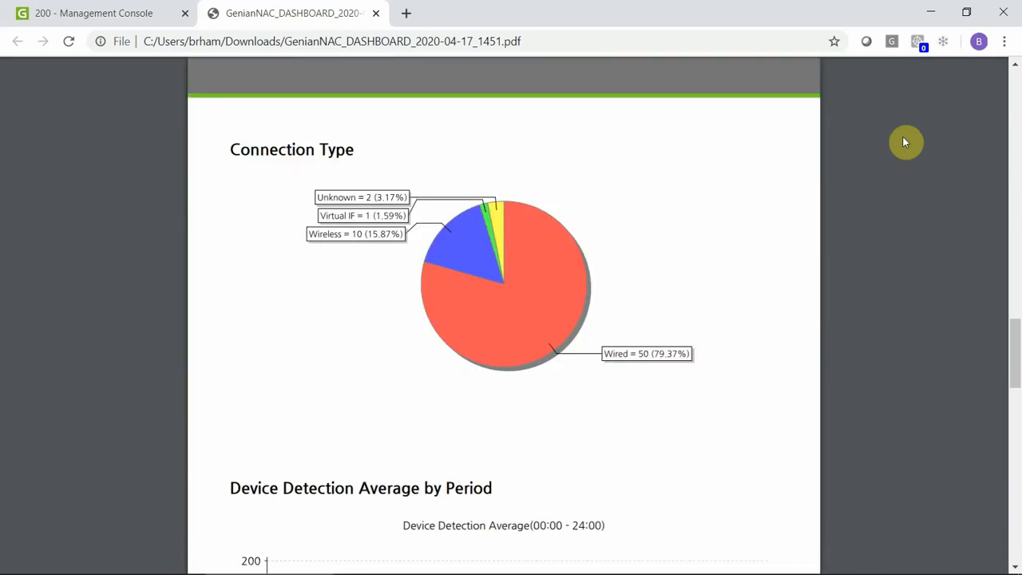
pyautogui.scroll(-8, 903, 142)
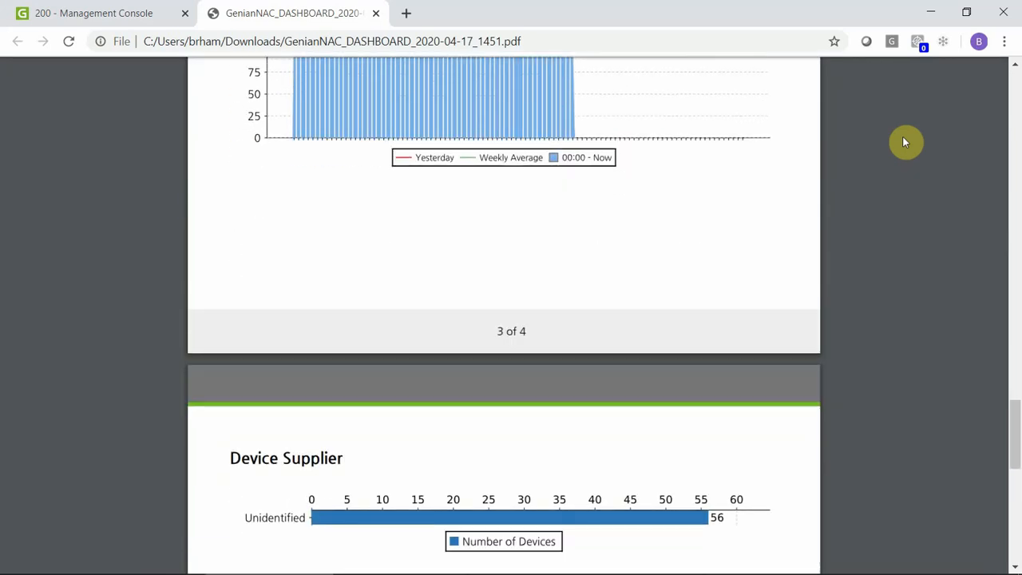
pyautogui.scroll(-4, 904, 143)
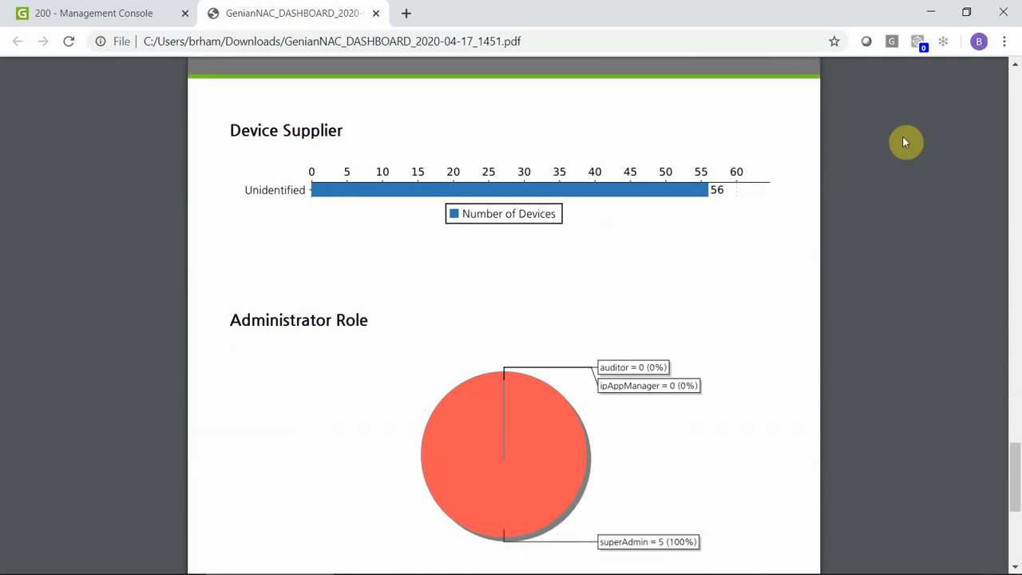
pyautogui.scroll(-5, 904, 142)
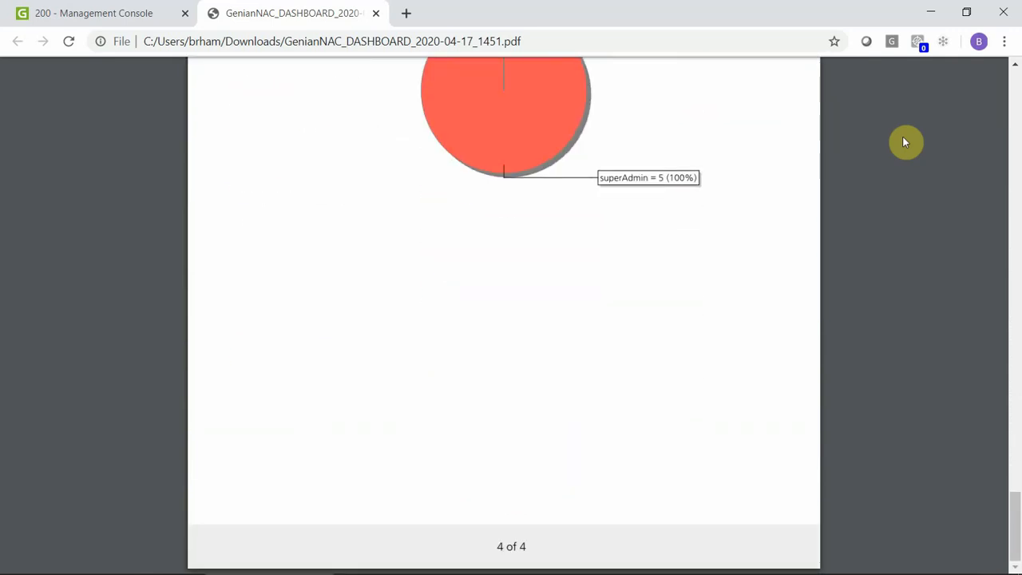
pyautogui.scroll(17, 904, 142)
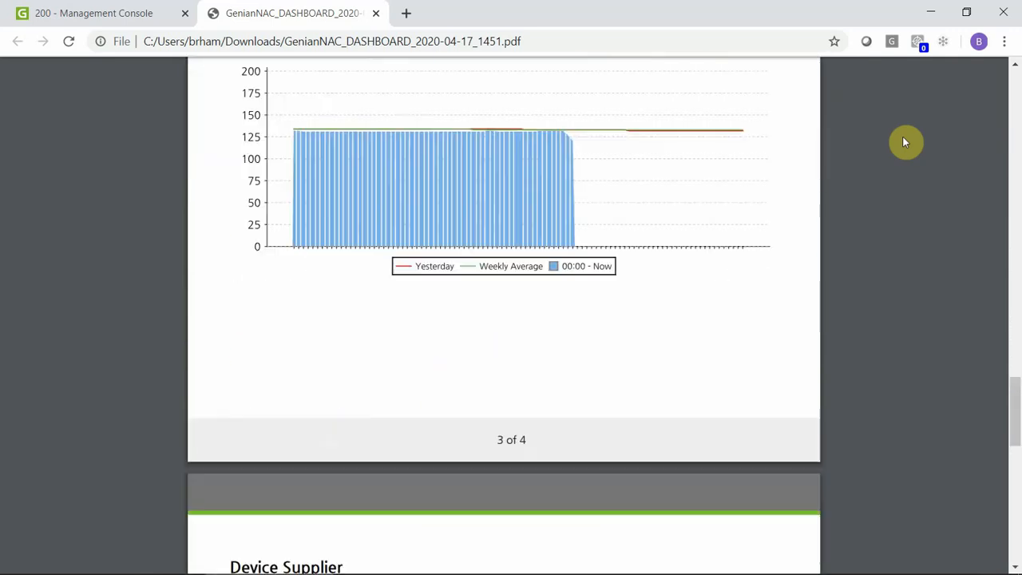
pyautogui.scroll(12, 904, 142)
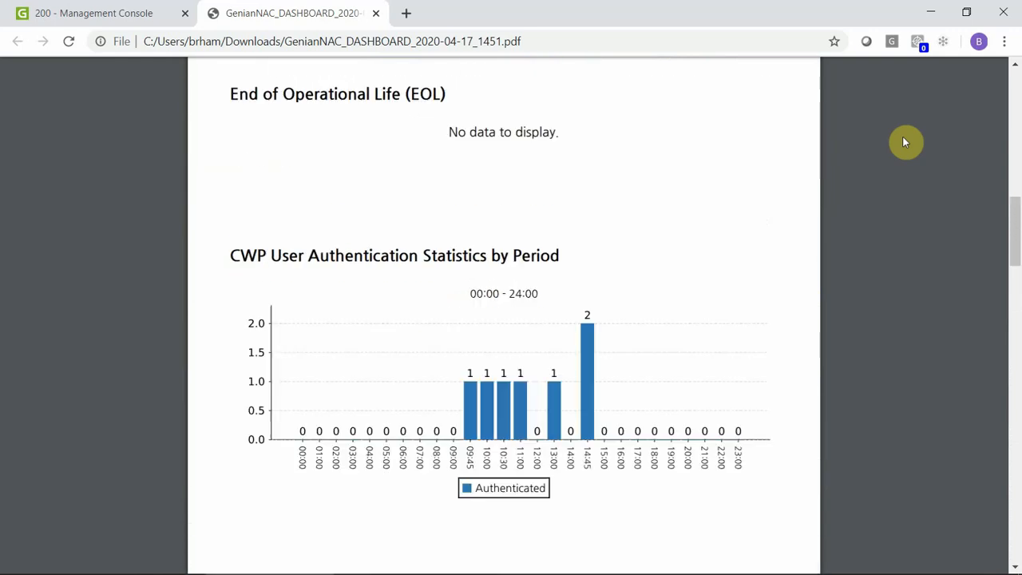
pyautogui.scroll(5, 904, 142)
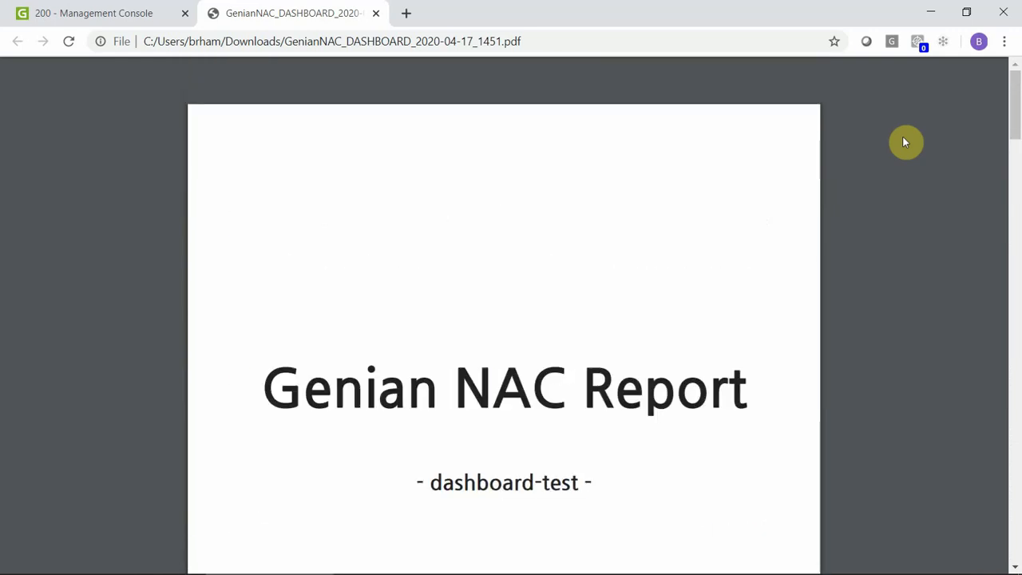
# Step: In the NAC Demo management console, edit the Dasboard-Test dashboard to set Share to Off and save it
pyautogui.hotkey('ctrl', 'Tab')
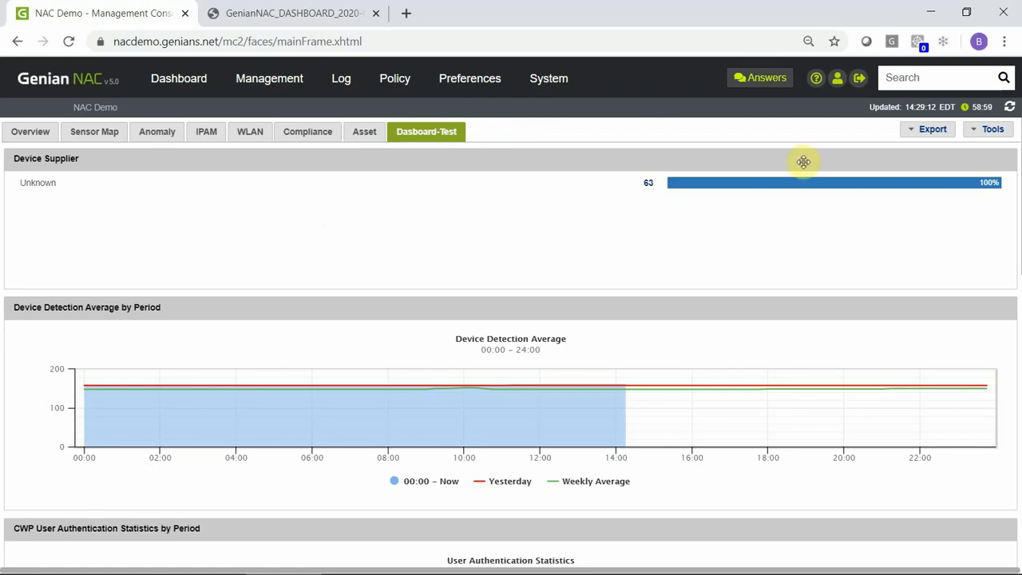
pyautogui.click(969, 131)
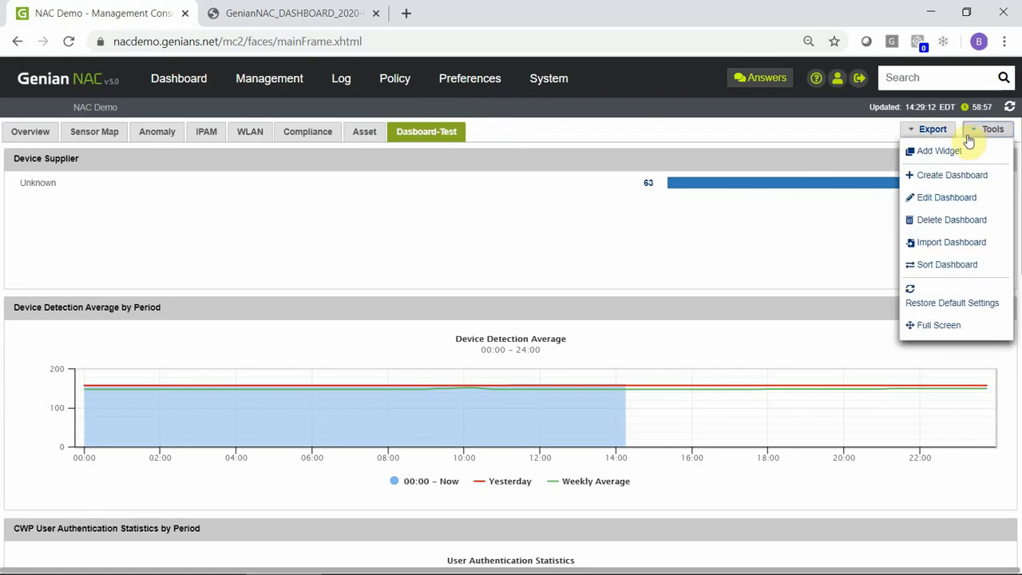
pyautogui.click(955, 198)
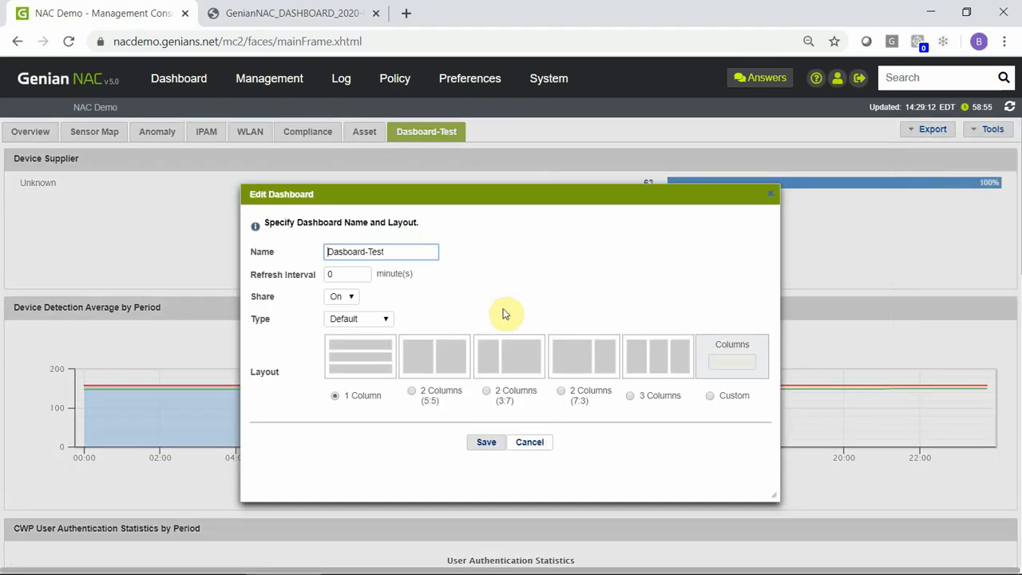
pyautogui.click(351, 298)
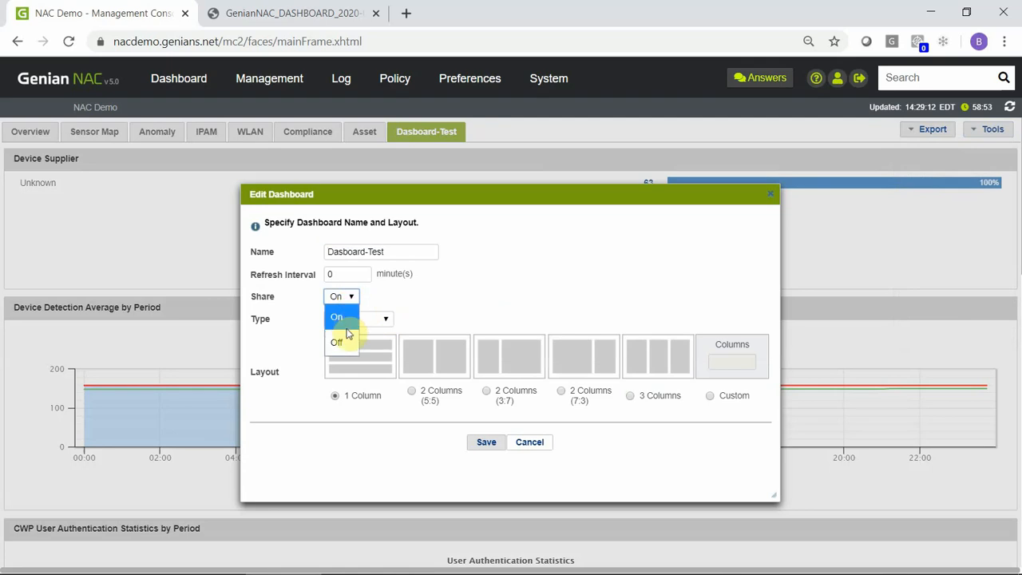
pyautogui.click(346, 343)
pyautogui.click(485, 442)
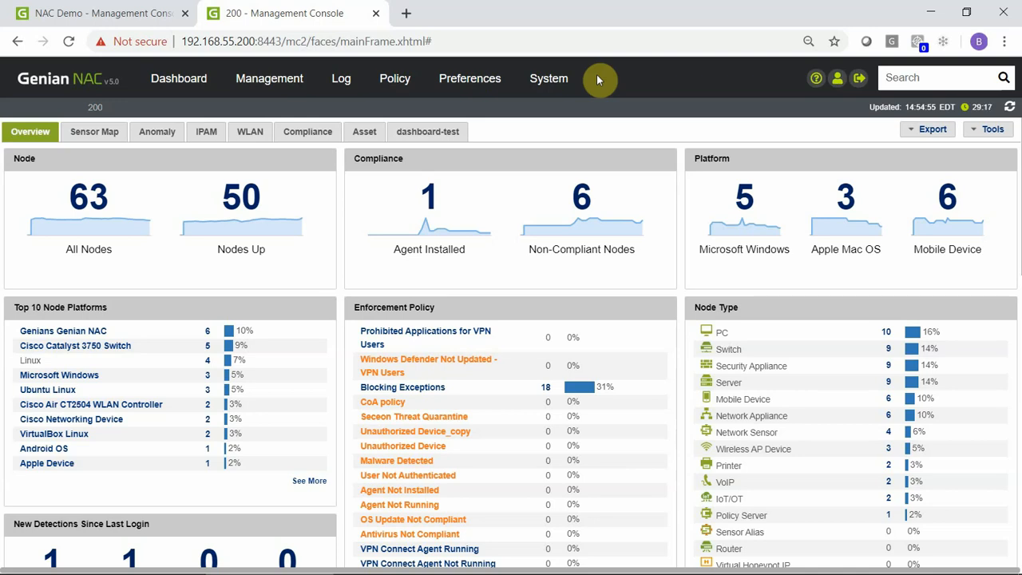
# Step: Open the Block_IPAM node group from the policy's node groups and start adding a condition to it
pyautogui.click(397, 80)
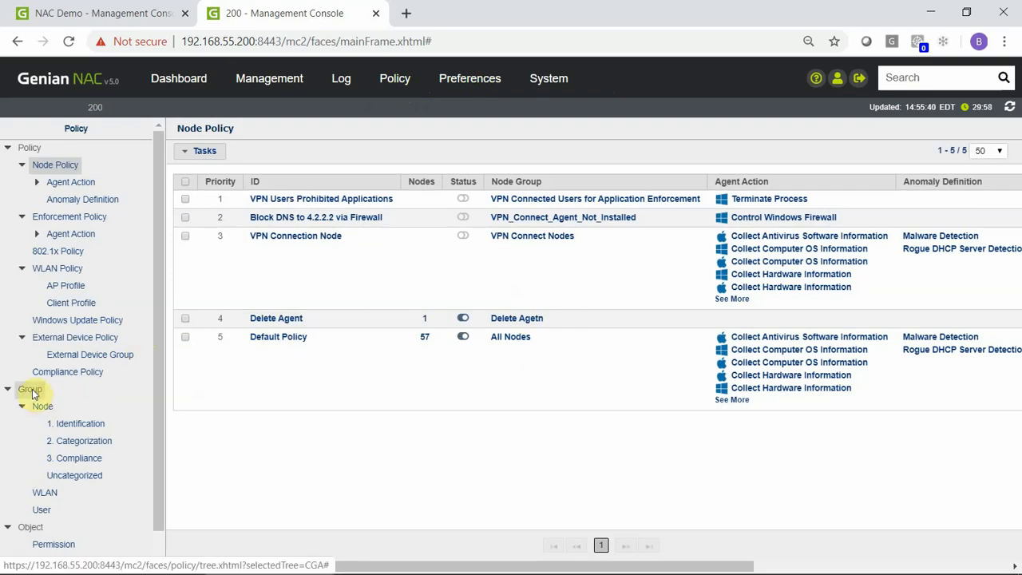
pyautogui.click(37, 406)
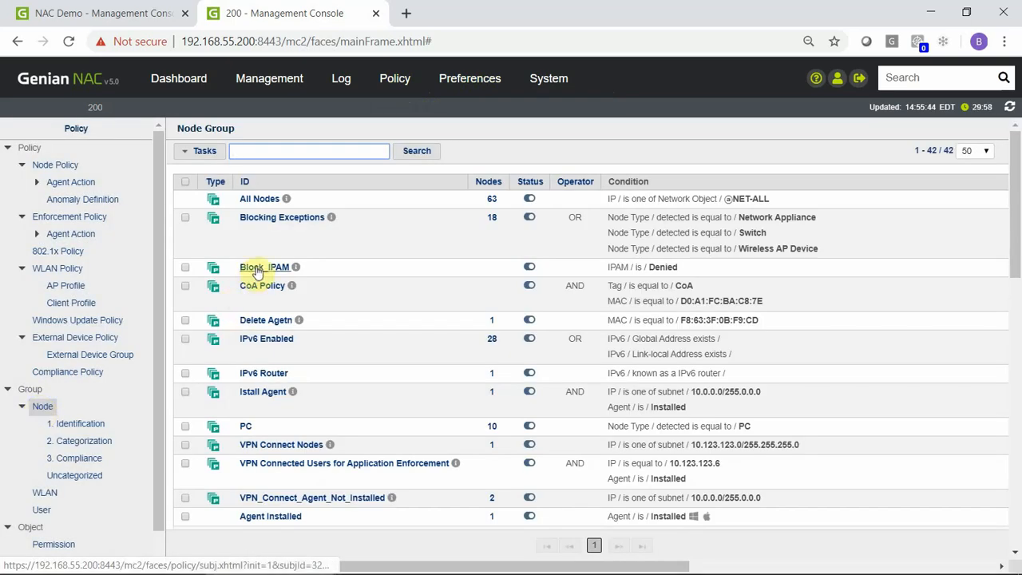
pyautogui.click(257, 269)
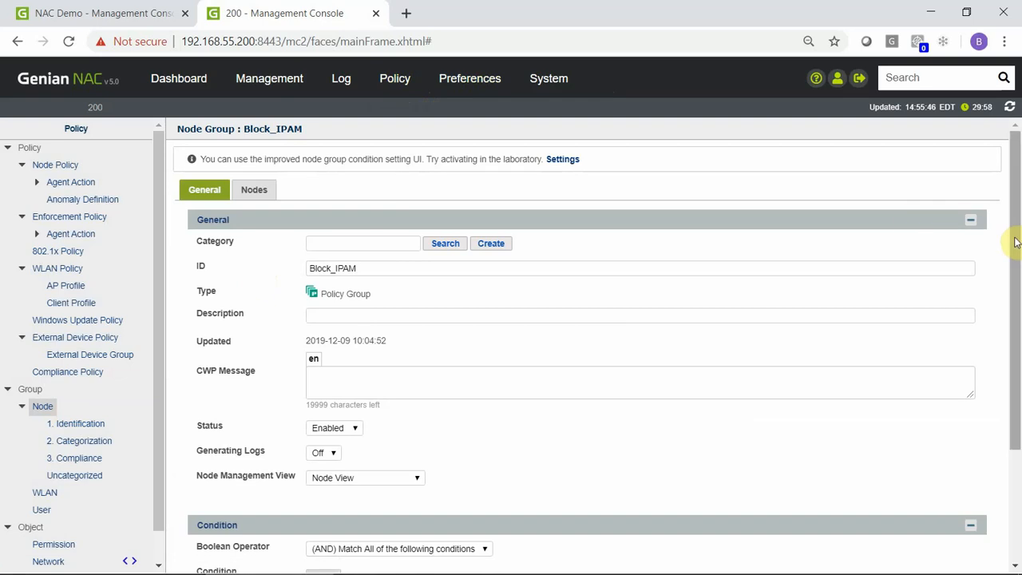
pyautogui.moveTo(1015, 242); pyautogui.dragTo(1013, 375)
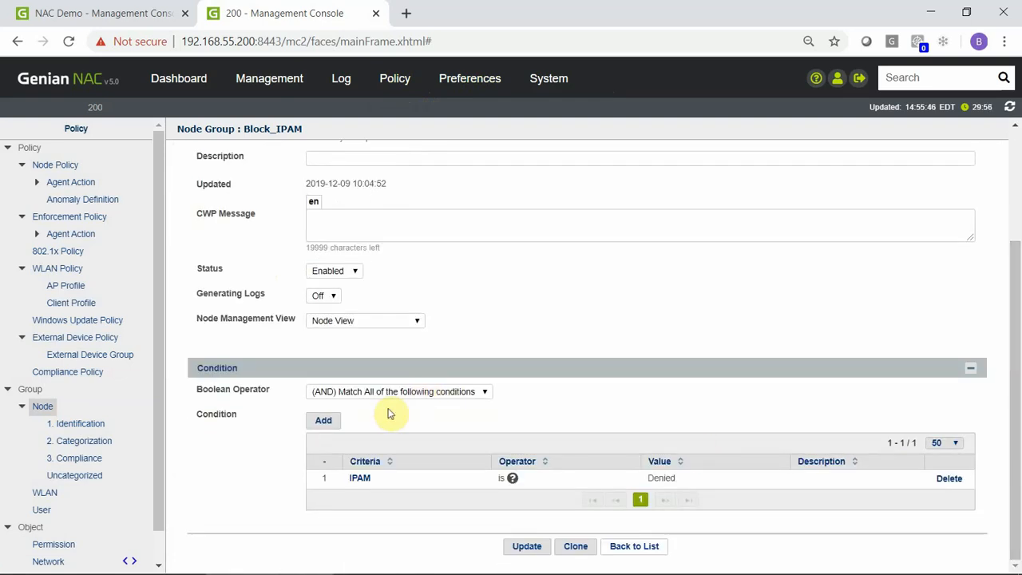
pyautogui.click(323, 421)
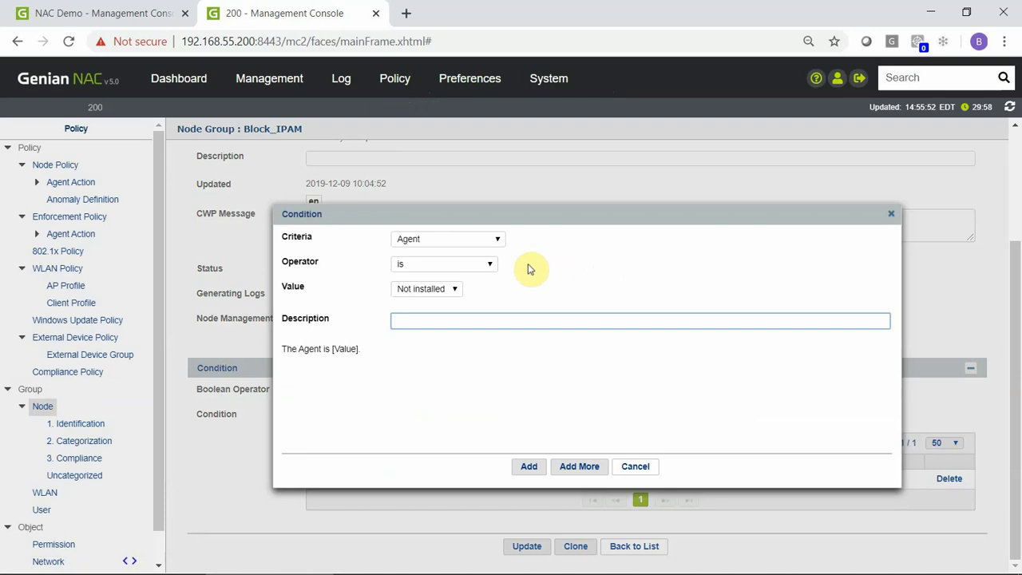
# Step: Examine the list of criteria available for a new condition in the Block_IPAM node group
pyautogui.click(496, 239)
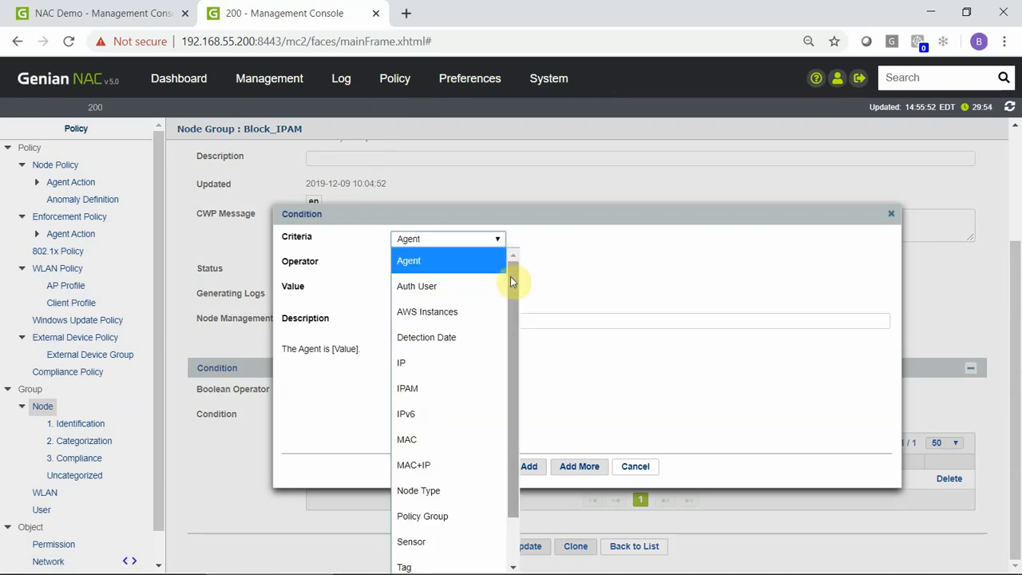
pyautogui.moveTo(510, 276); pyautogui.dragTo(514, 255)
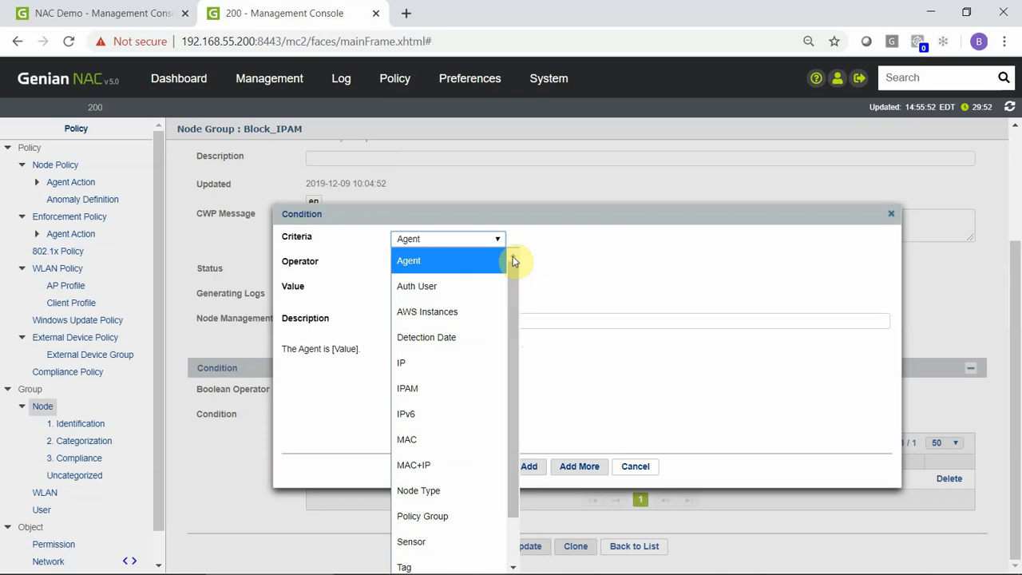
pyautogui.click(548, 256)
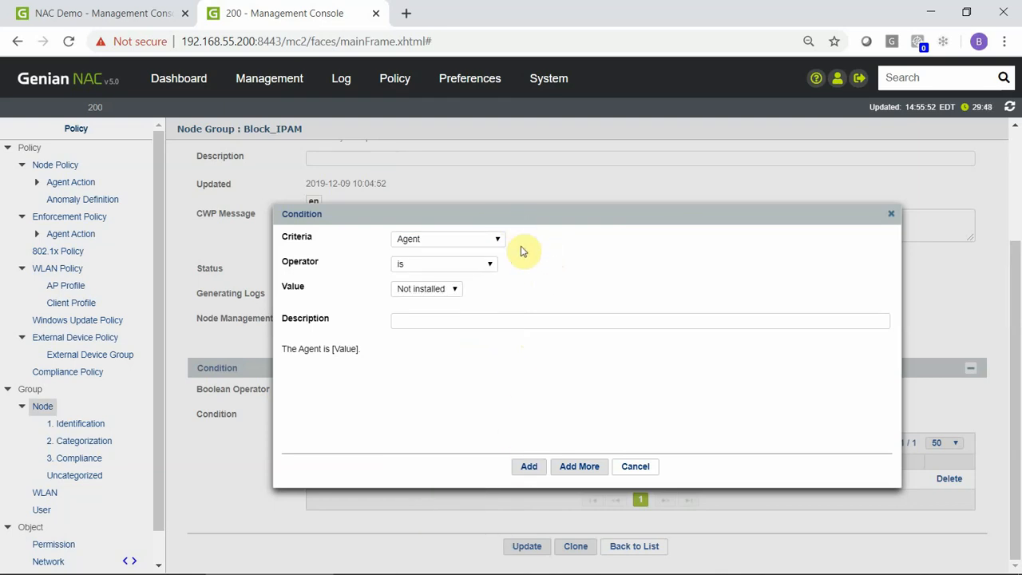
pyautogui.click(495, 239)
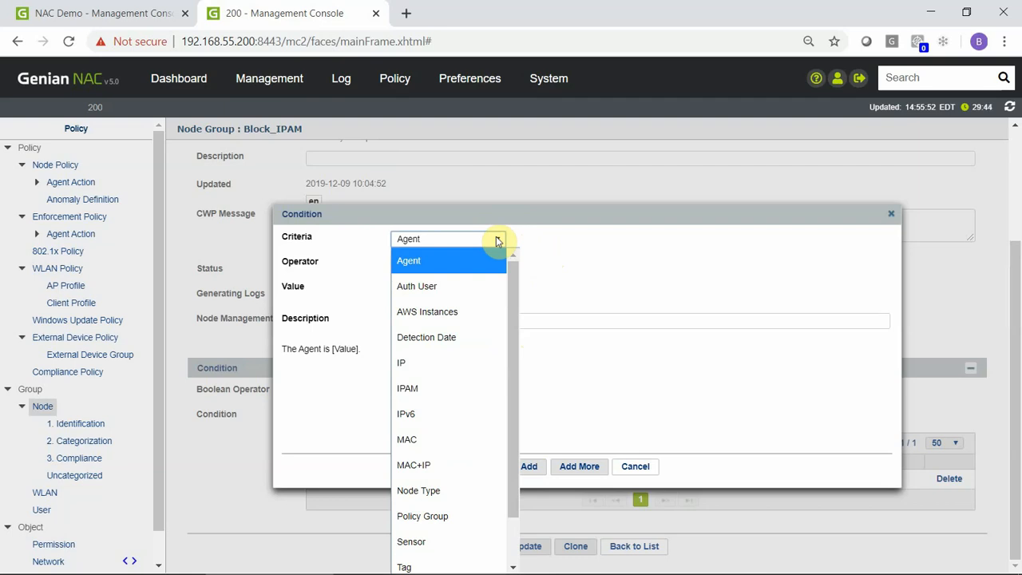
pyautogui.click(556, 242)
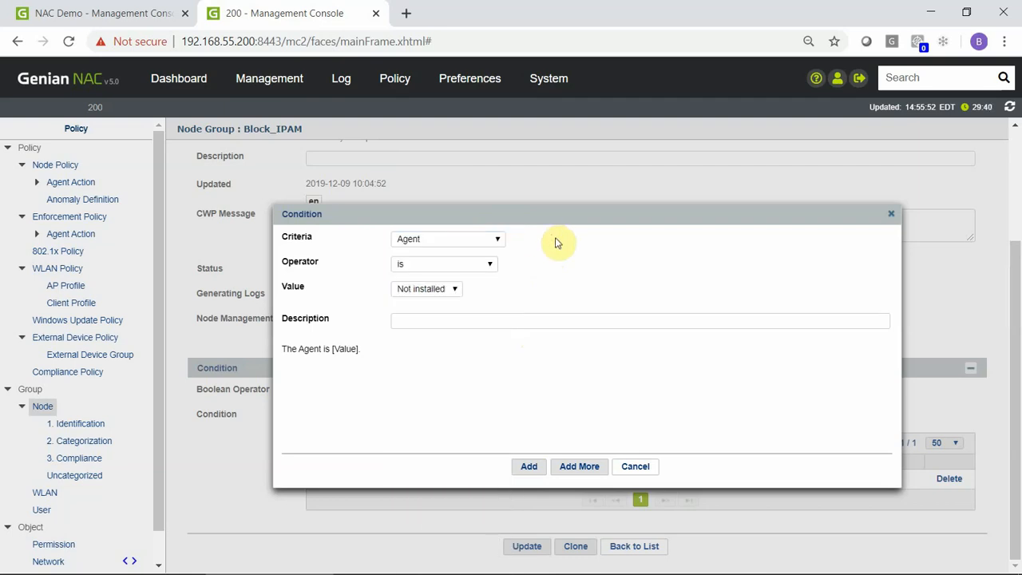
# Step: In the NAC Demo management console, open the GuestDevices node group and start adding a condition
pyautogui.click(124, 9)
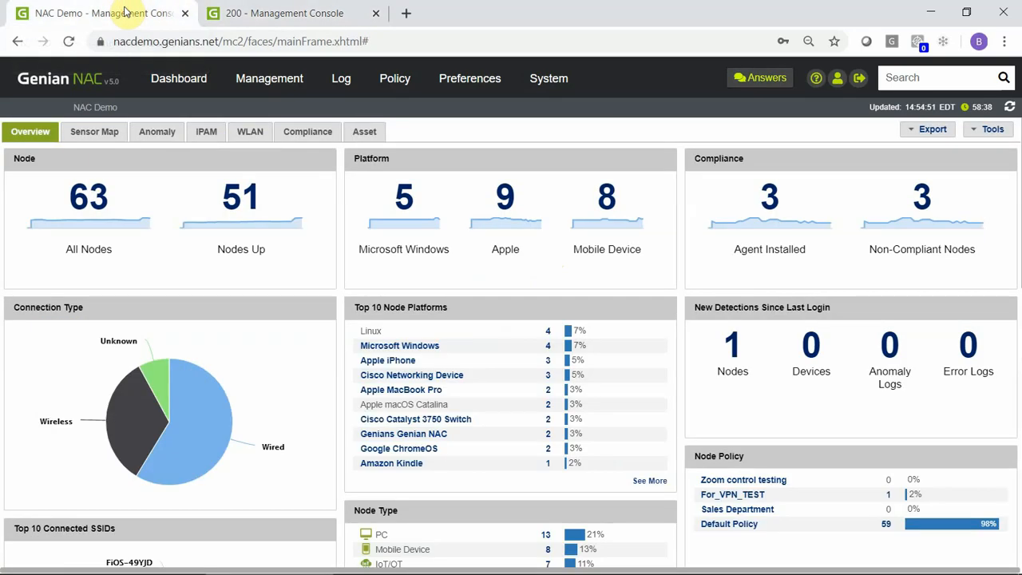
pyautogui.click(387, 81)
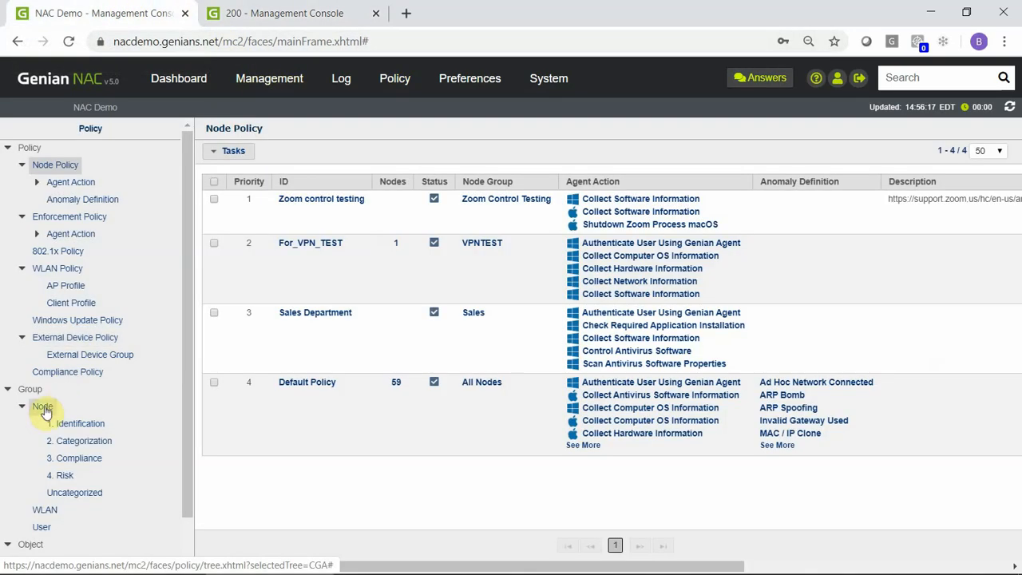
pyautogui.click(44, 407)
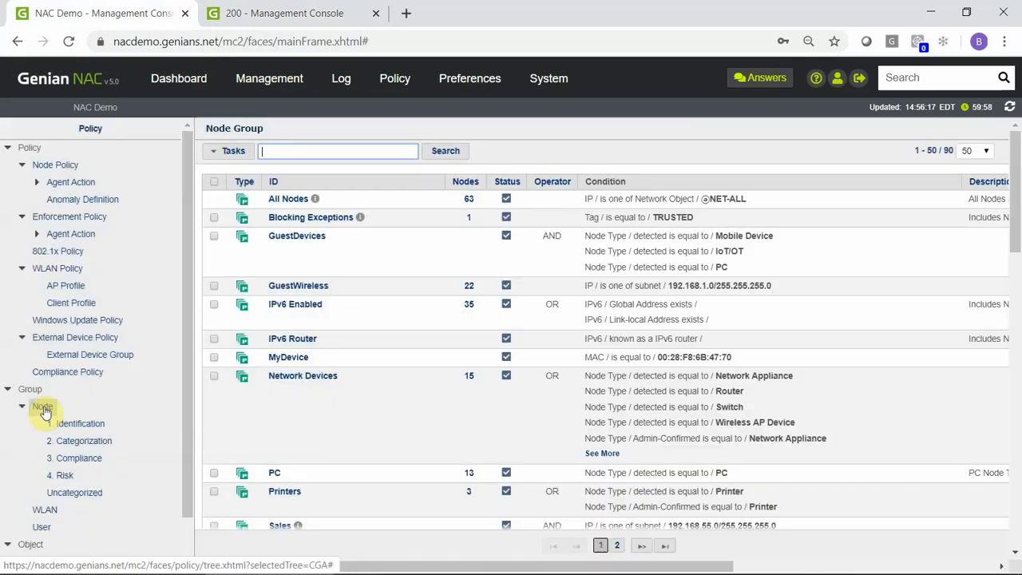
pyautogui.click(291, 238)
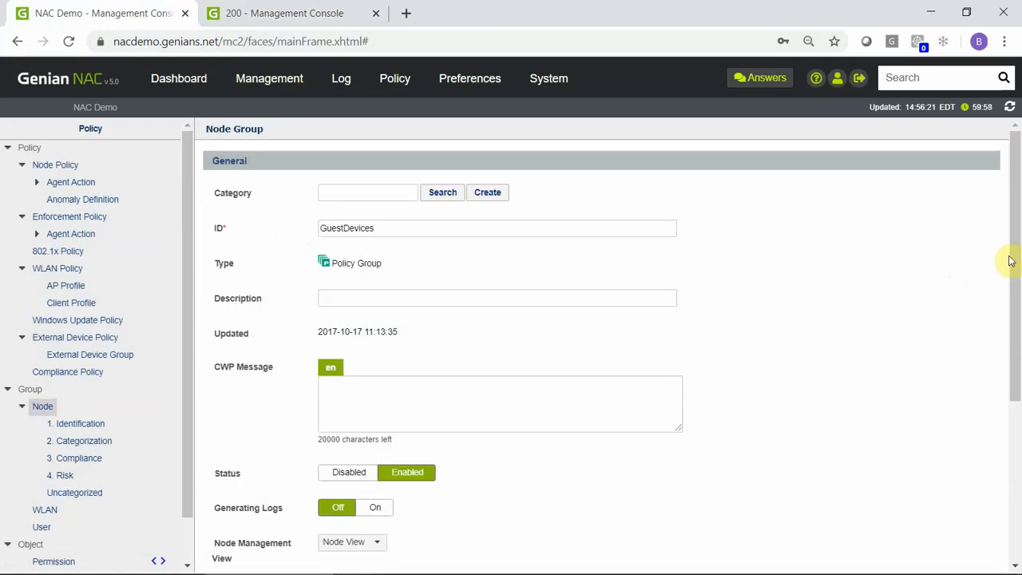
pyautogui.moveTo(1014, 317); pyautogui.dragTo(1019, 461)
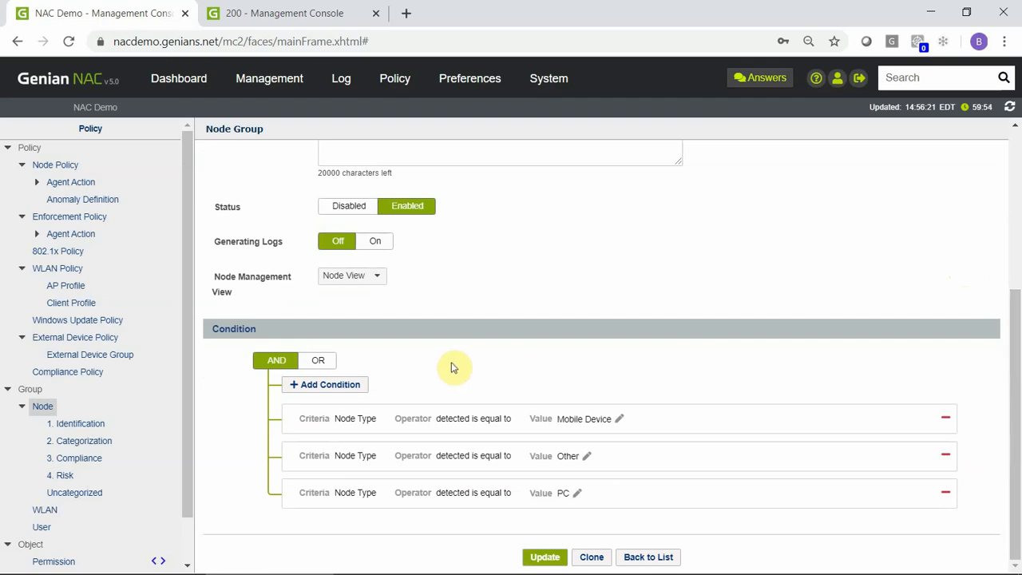
pyautogui.click(342, 385)
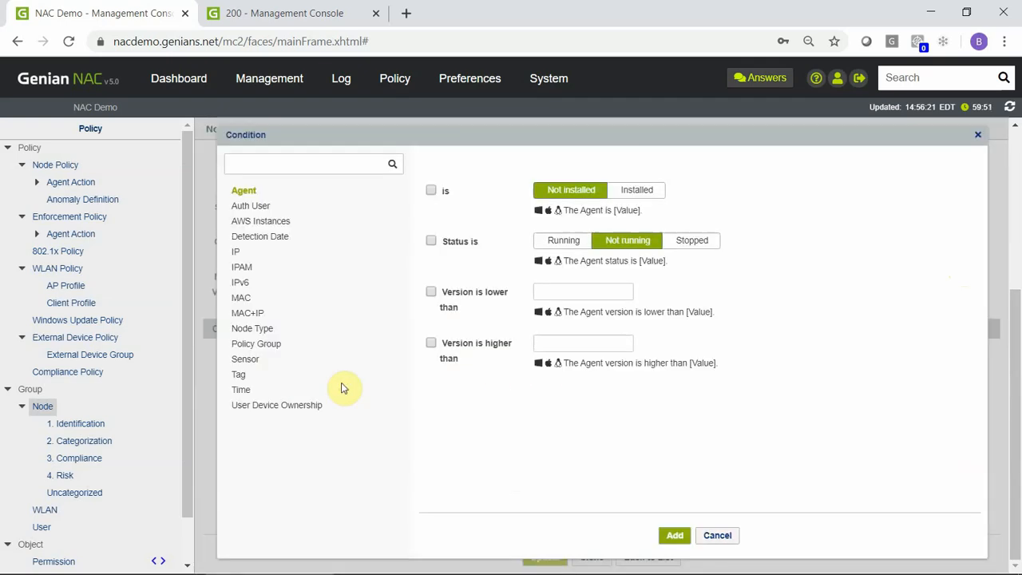
# Step: Review the condition options for the Auth User, AWS Instances, Detection Date and IP criteria
pyautogui.click(257, 205)
pyautogui.click(257, 206)
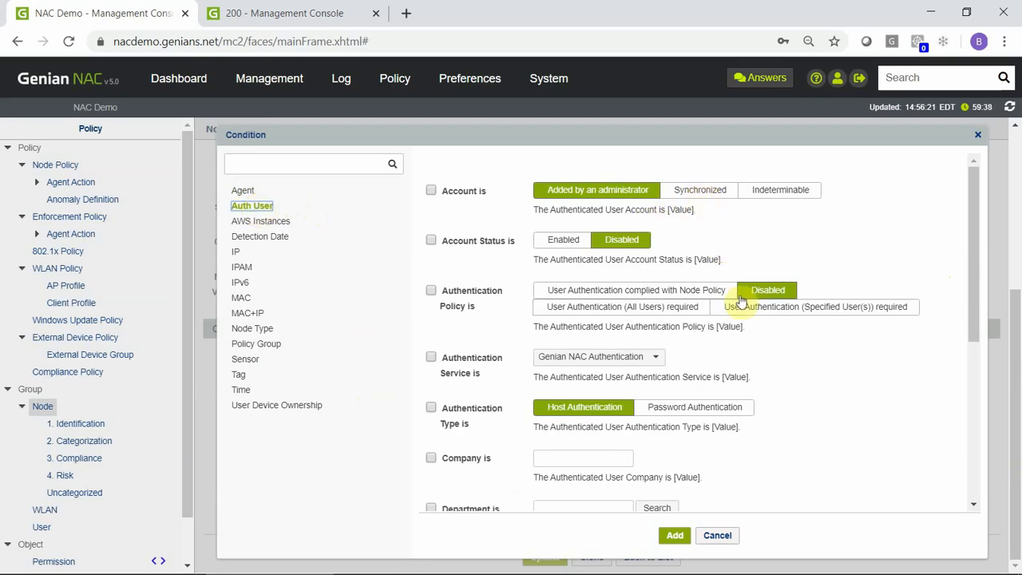
pyautogui.click(255, 224)
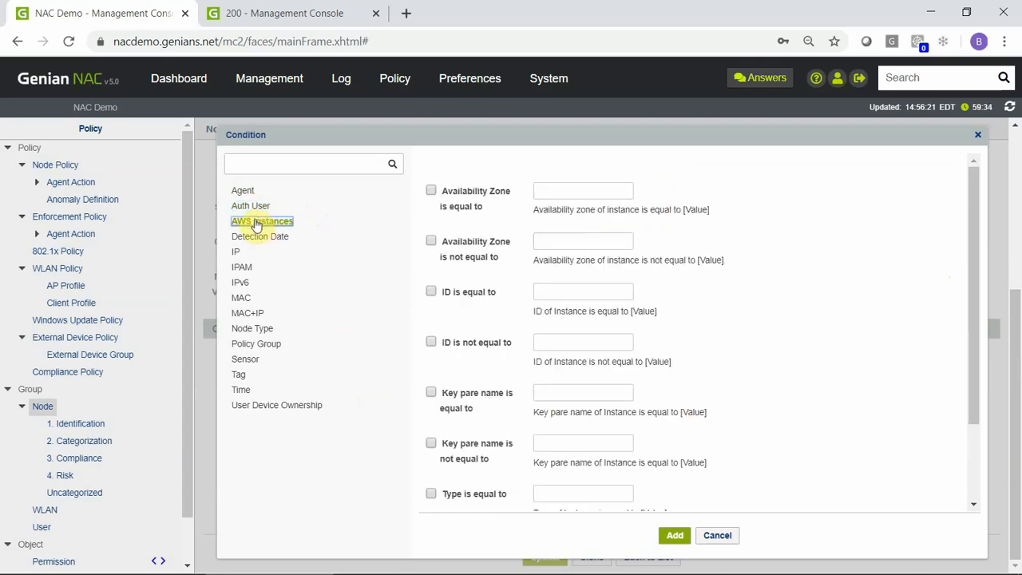
pyautogui.click(254, 245)
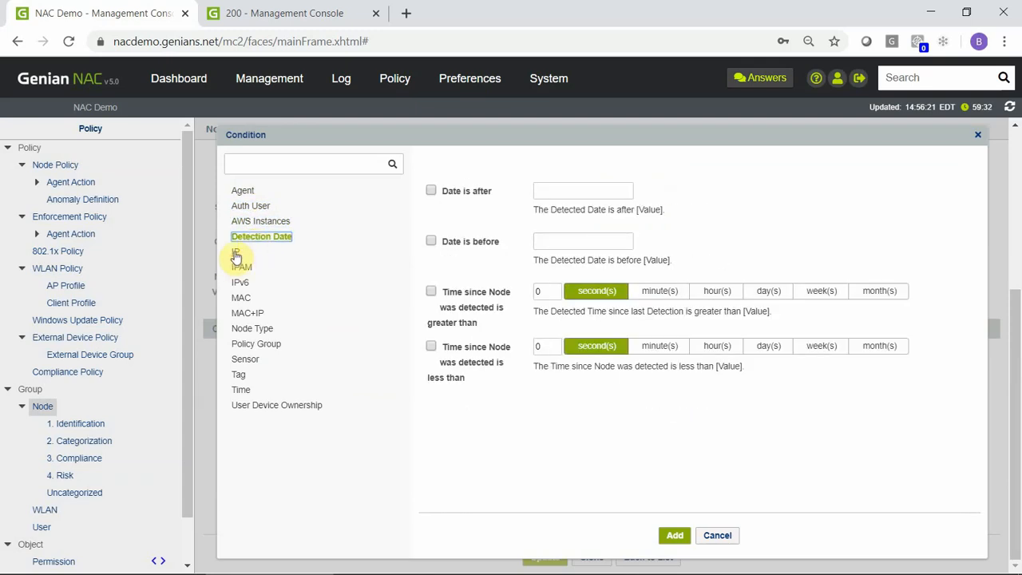
pyautogui.click(237, 254)
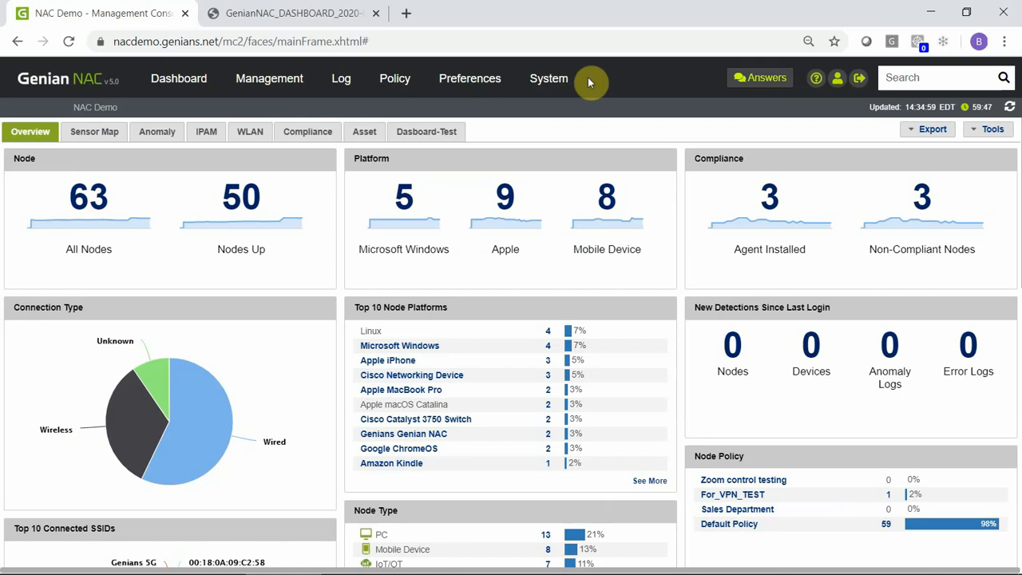
# Step: Open the general Agent preferences and review the options for Agent Deletion Method
pyautogui.click(456, 83)
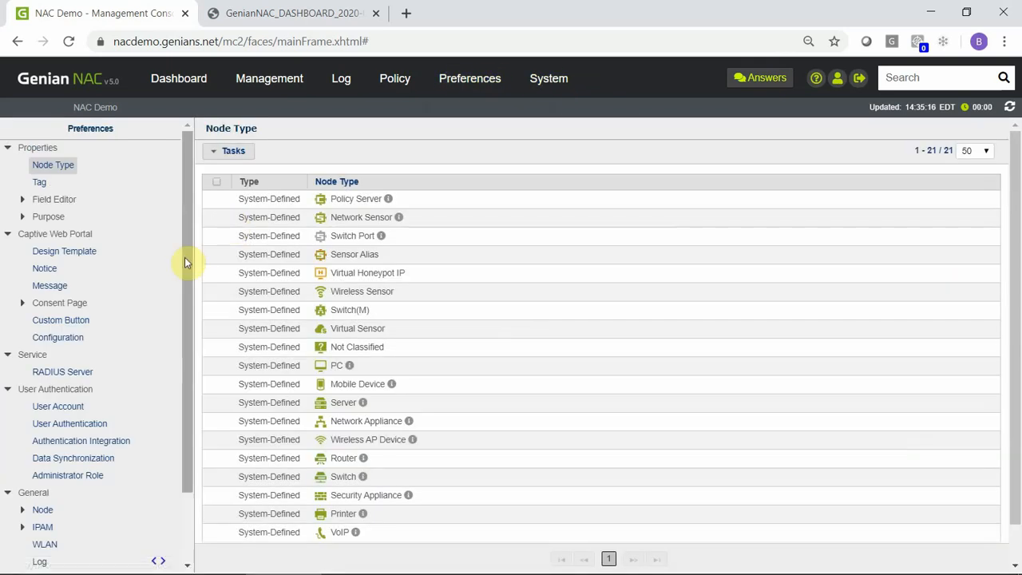
pyautogui.moveTo(185, 257); pyautogui.dragTo(186, 394)
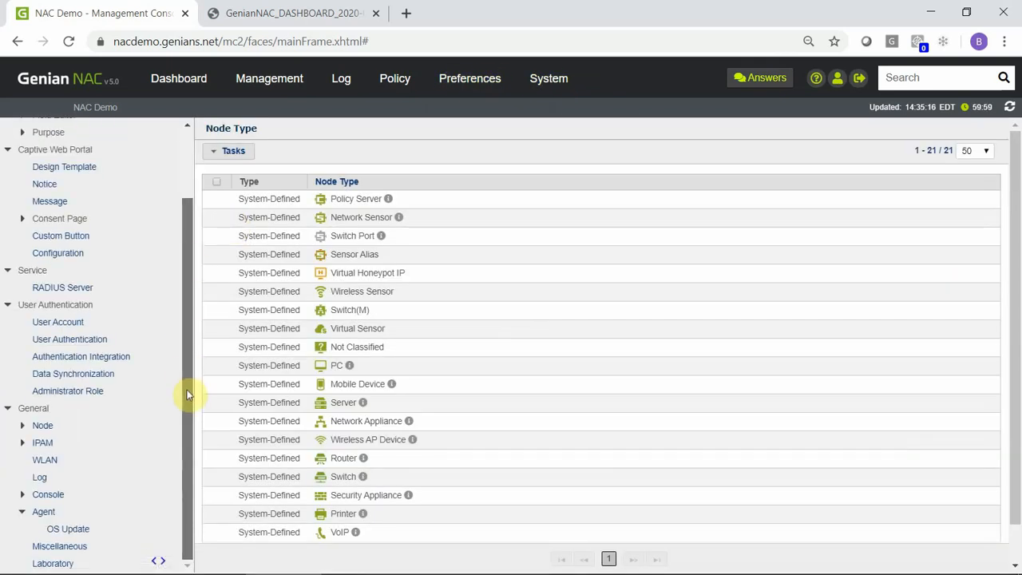
pyautogui.click(42, 513)
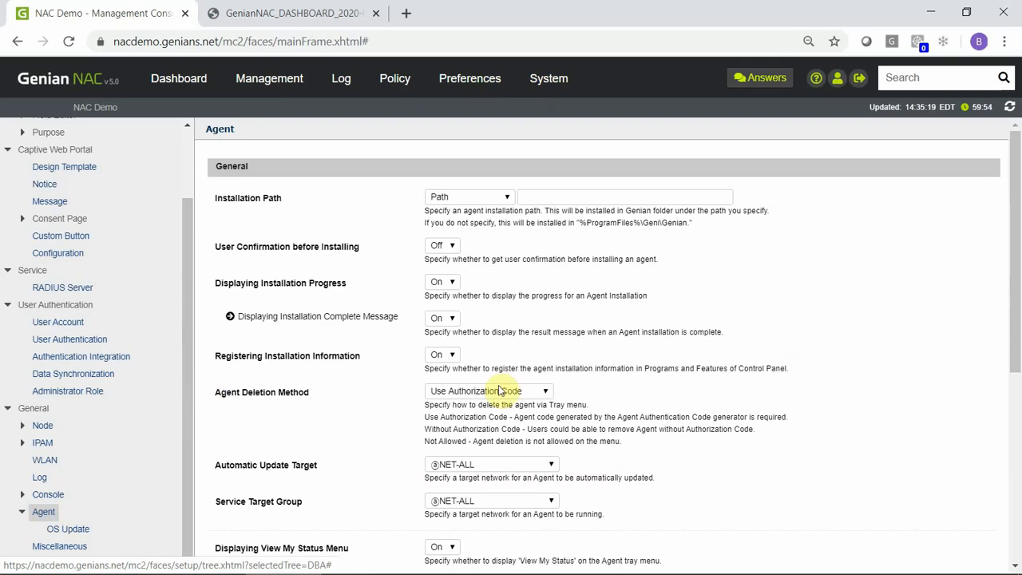
pyautogui.click(547, 391)
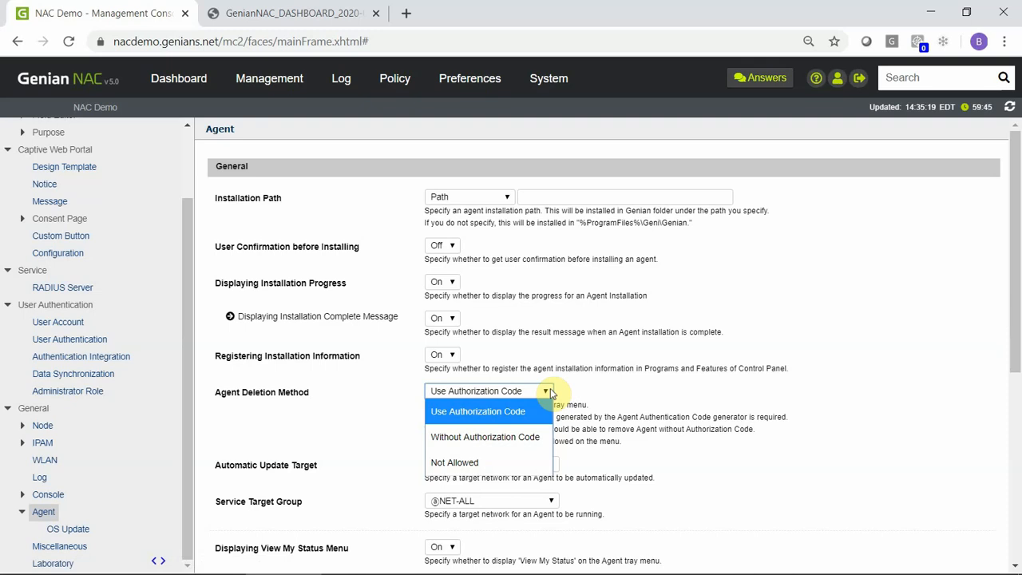
pyautogui.click(383, 419)
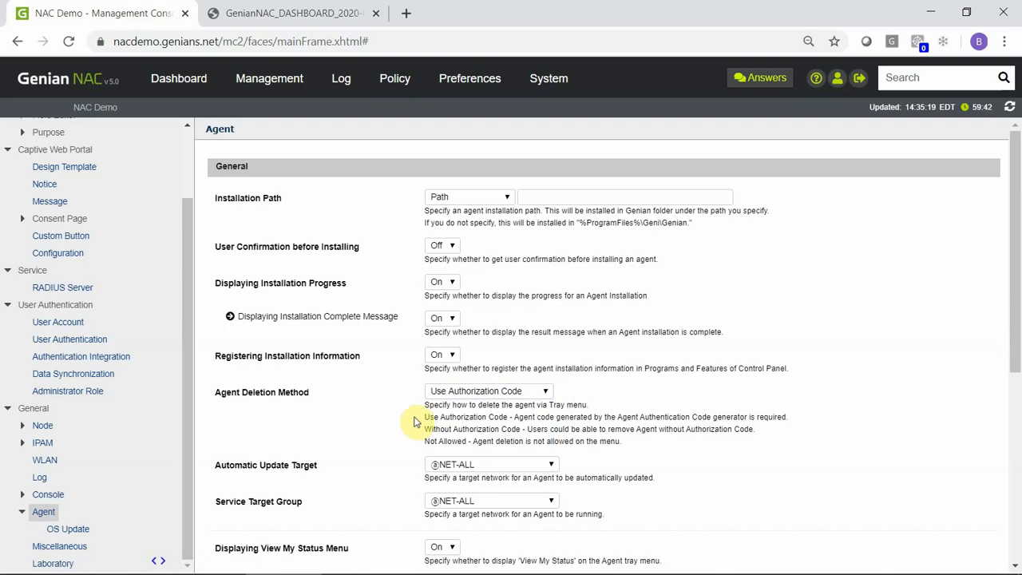